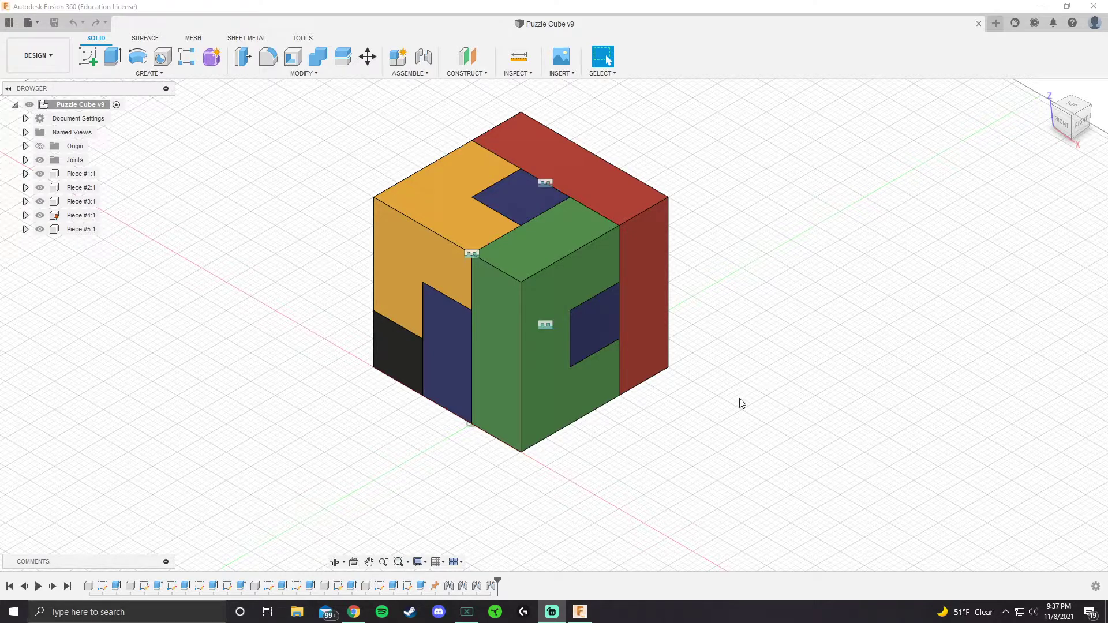
- Examine the assembled puzzle cube and identify which component each coloured piece belongs to, focusing on the blue Piece #2
middle_click_drag(639, 326, 264, 314, "shift")
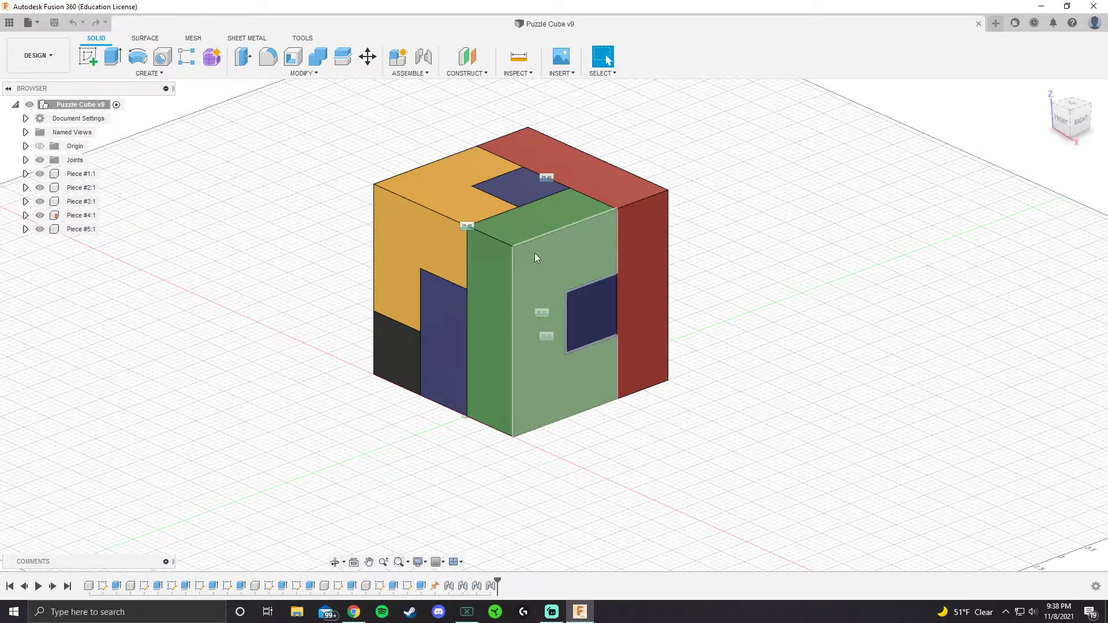
left_click(500, 258)
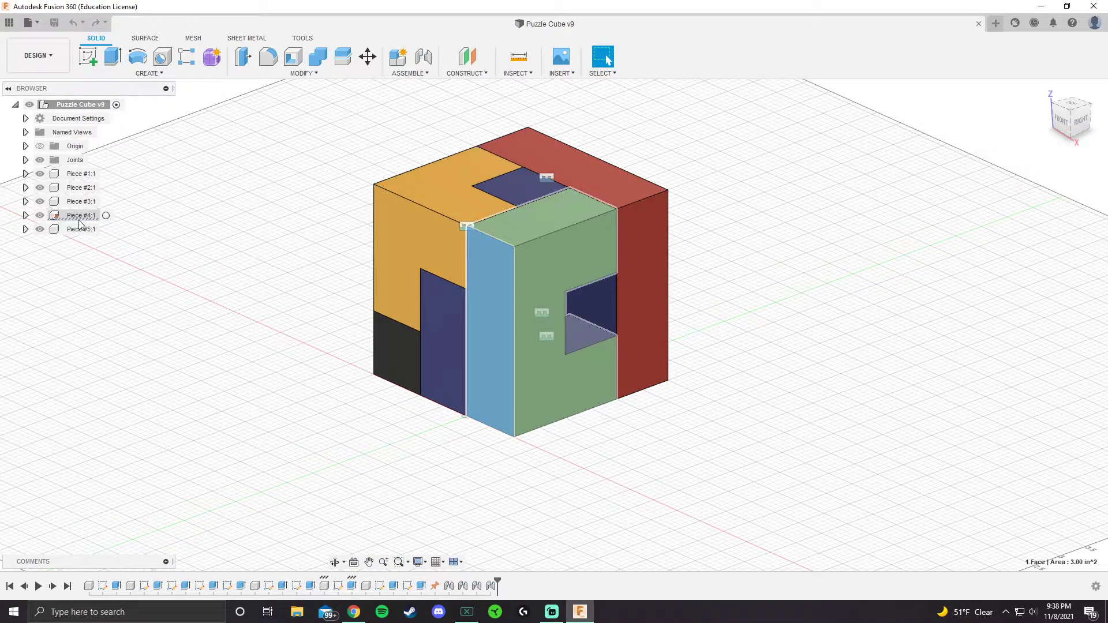
left_click(496, 276)
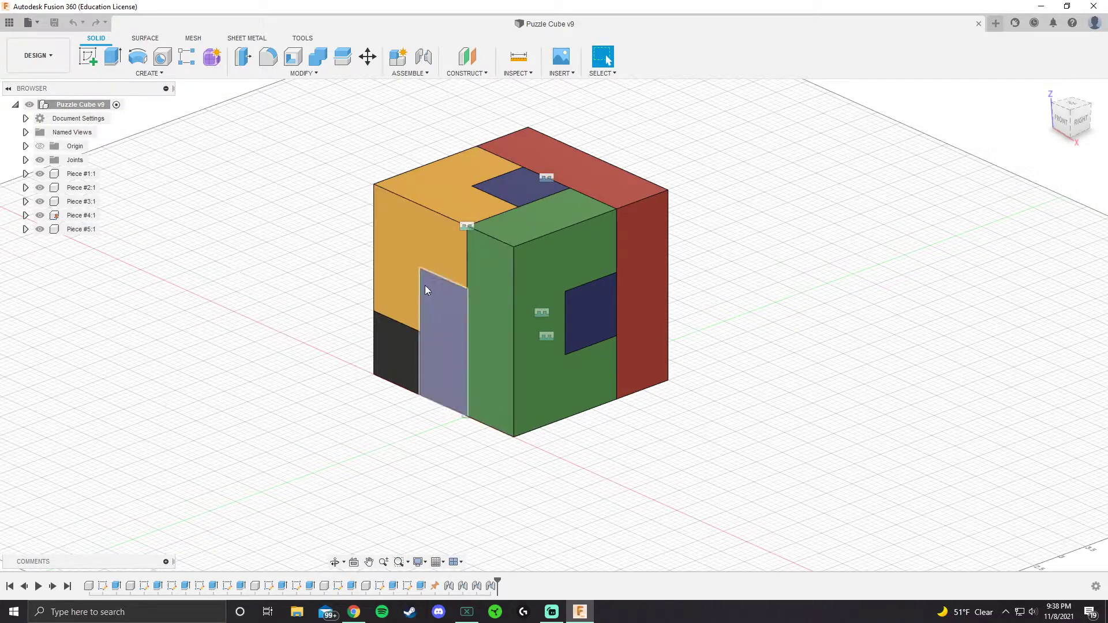
left_click(406, 266)
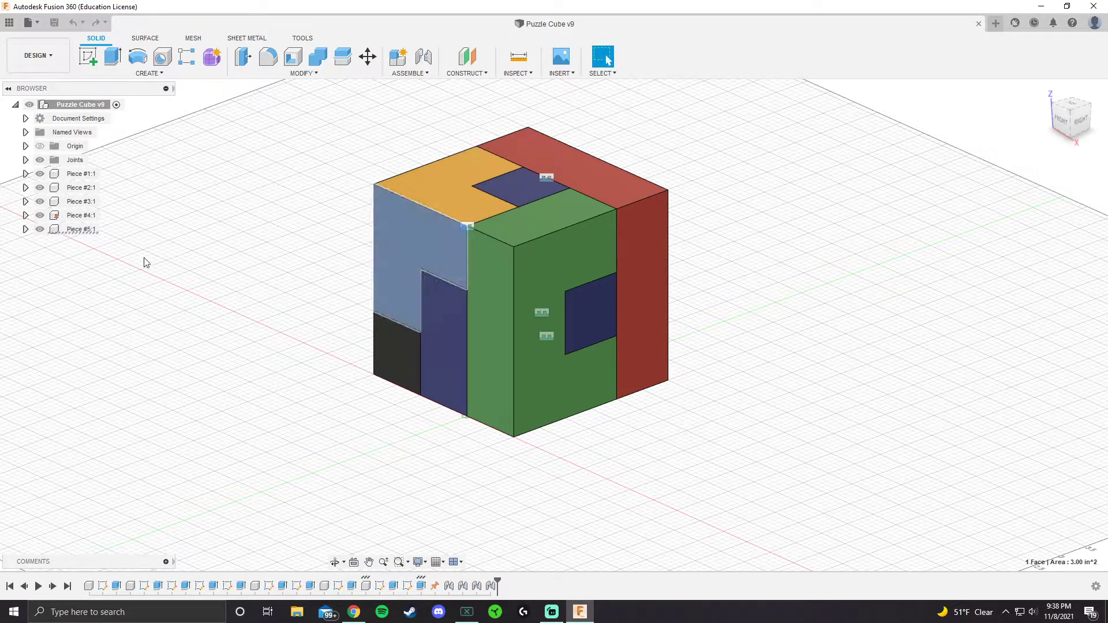
left_click(198, 244)
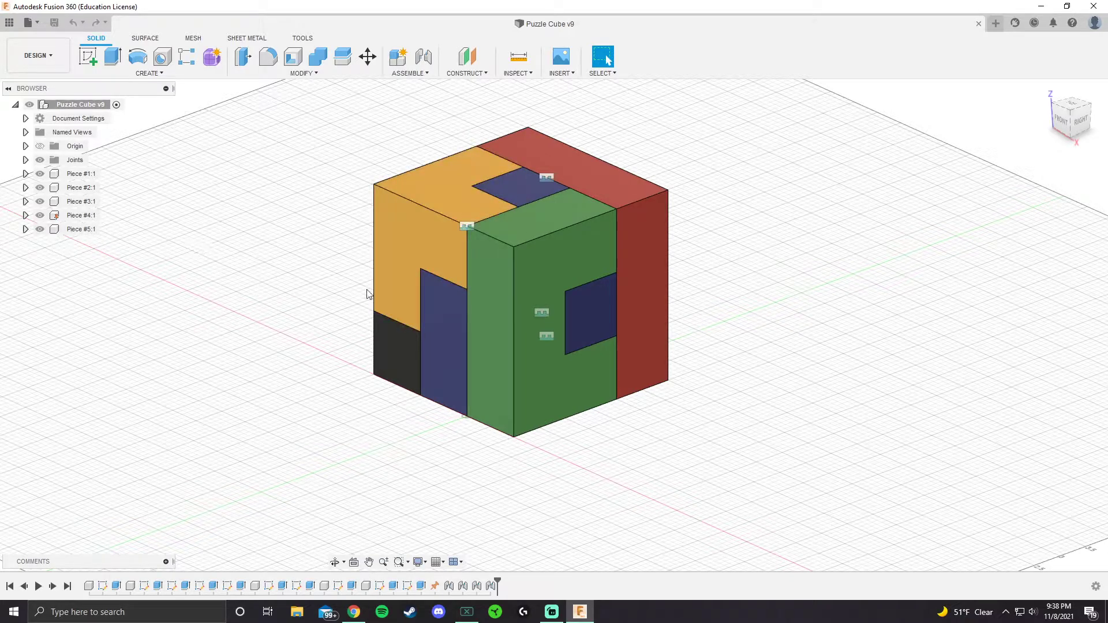
left_click(445, 316)
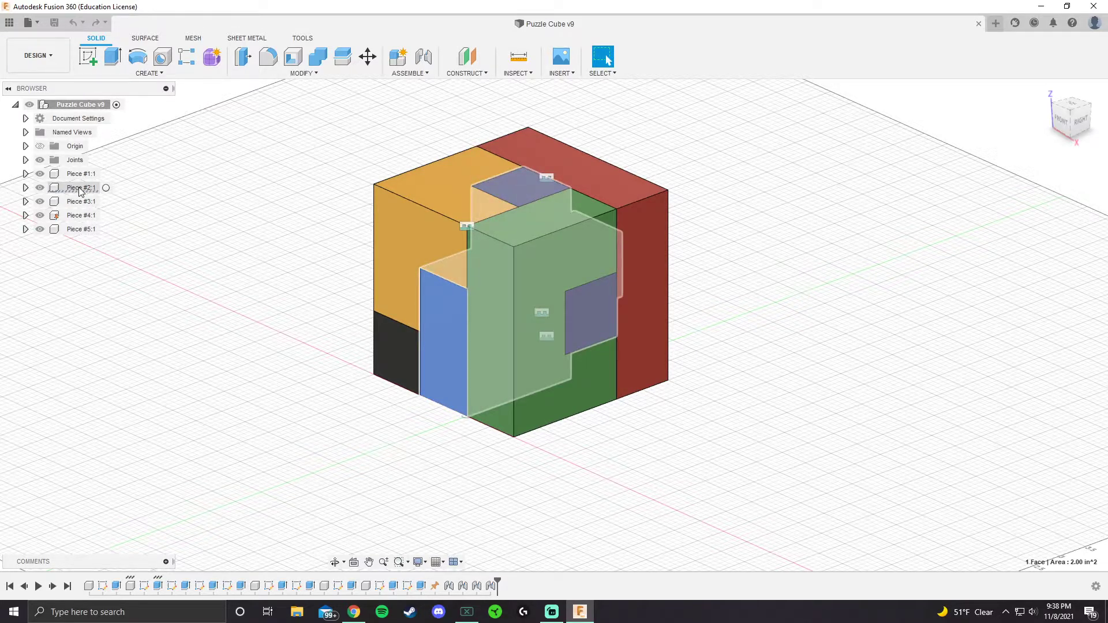
left_click(214, 225)
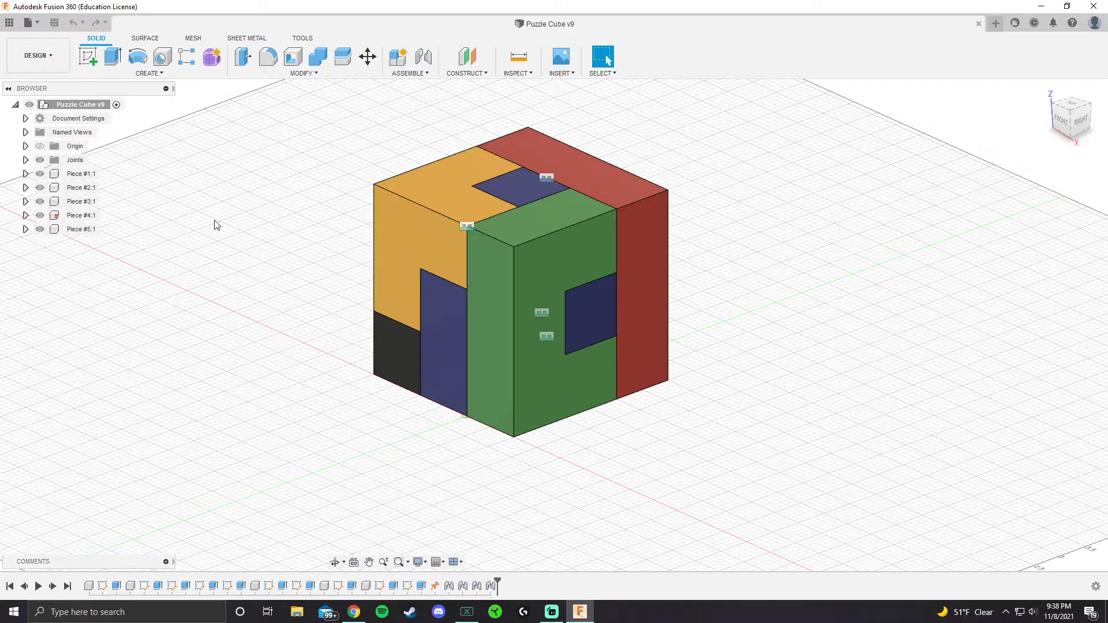
left_click(86, 188)
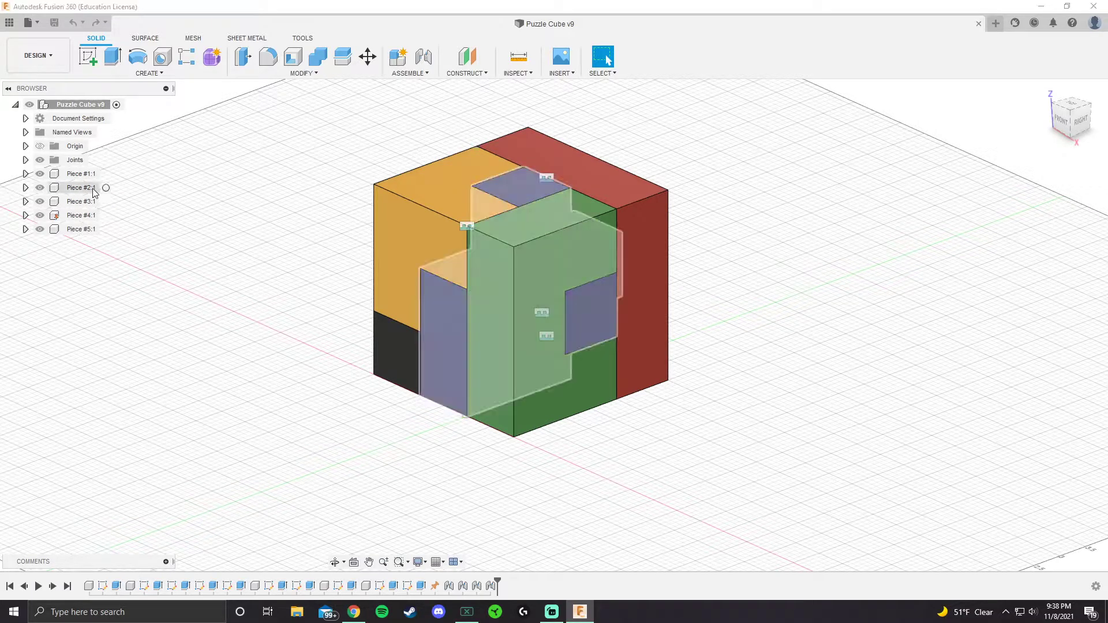
right_click(99, 188)
left_click(96, 188)
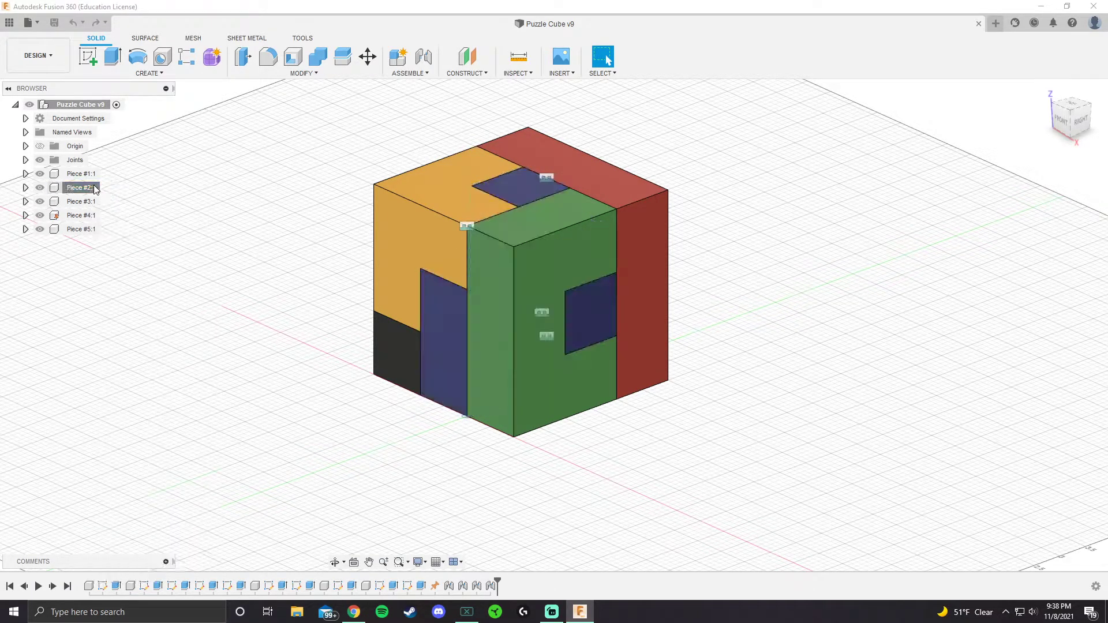
left_click(207, 213)
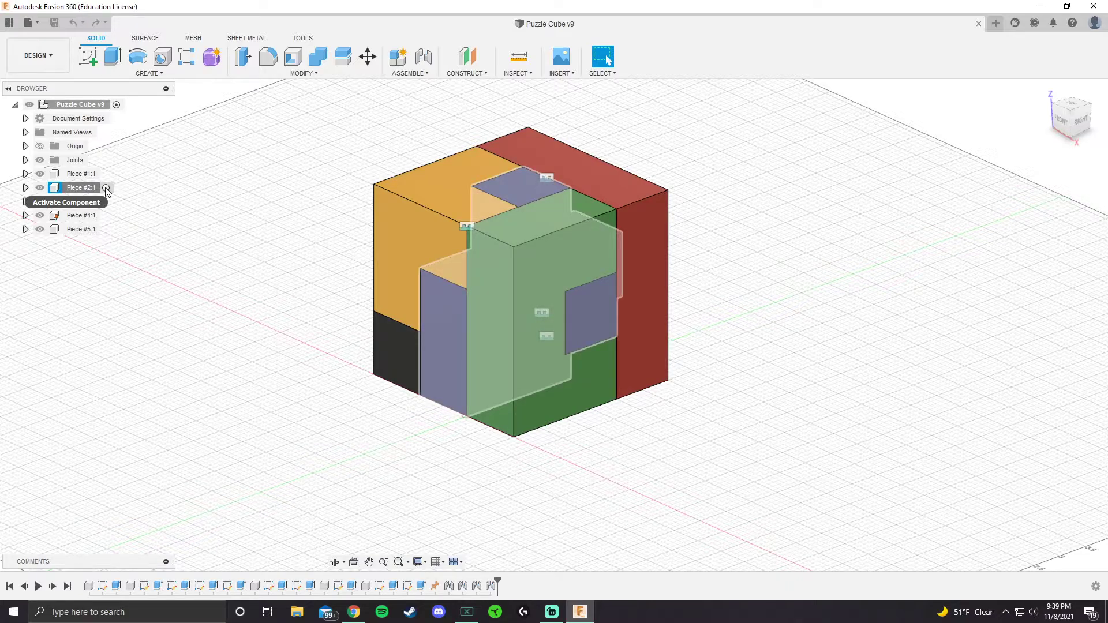
- Activate the Piece #2 component and hide Pieces #1, #3, #4 and #5
left_click(106, 188)
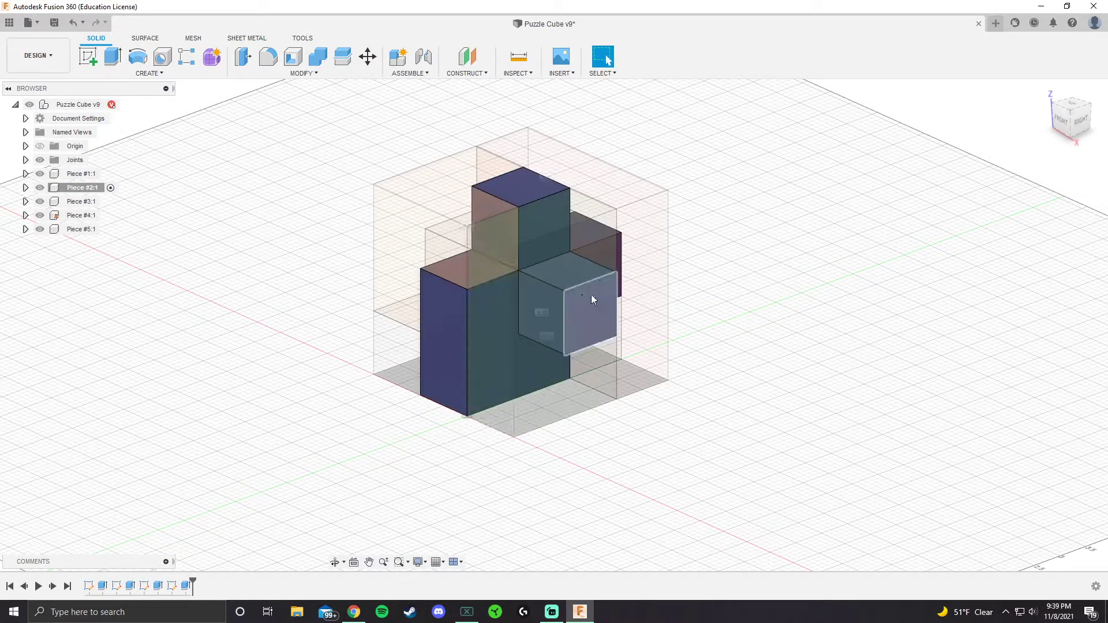
middle_click_drag(652, 287, 617, 285, "shift")
middle_click_drag(367, 260, 398, 257, "shift")
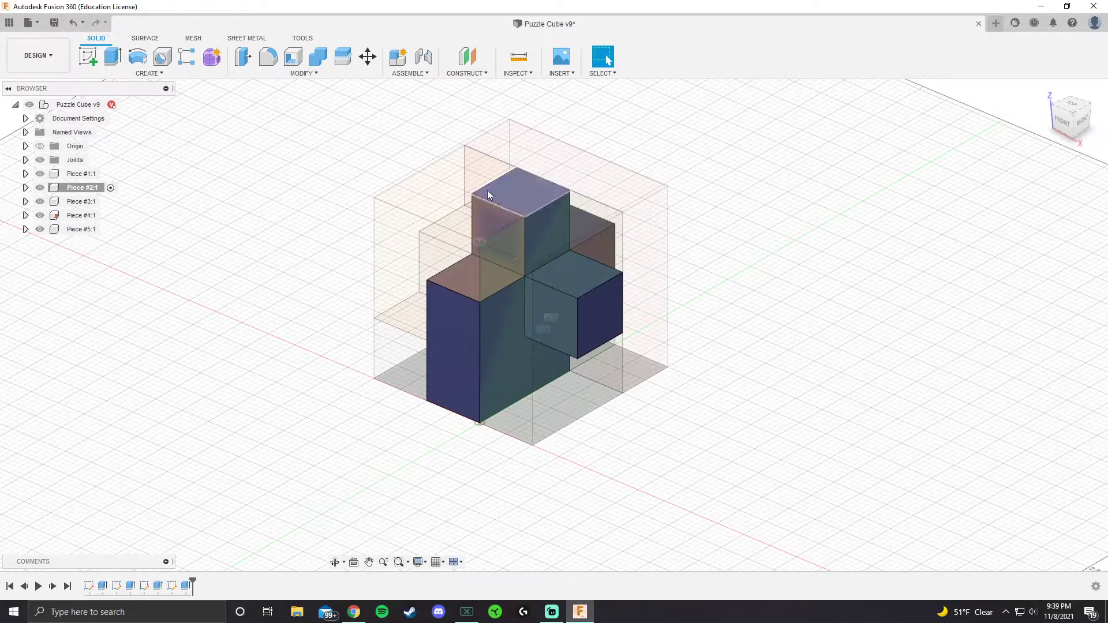
left_click(41, 180)
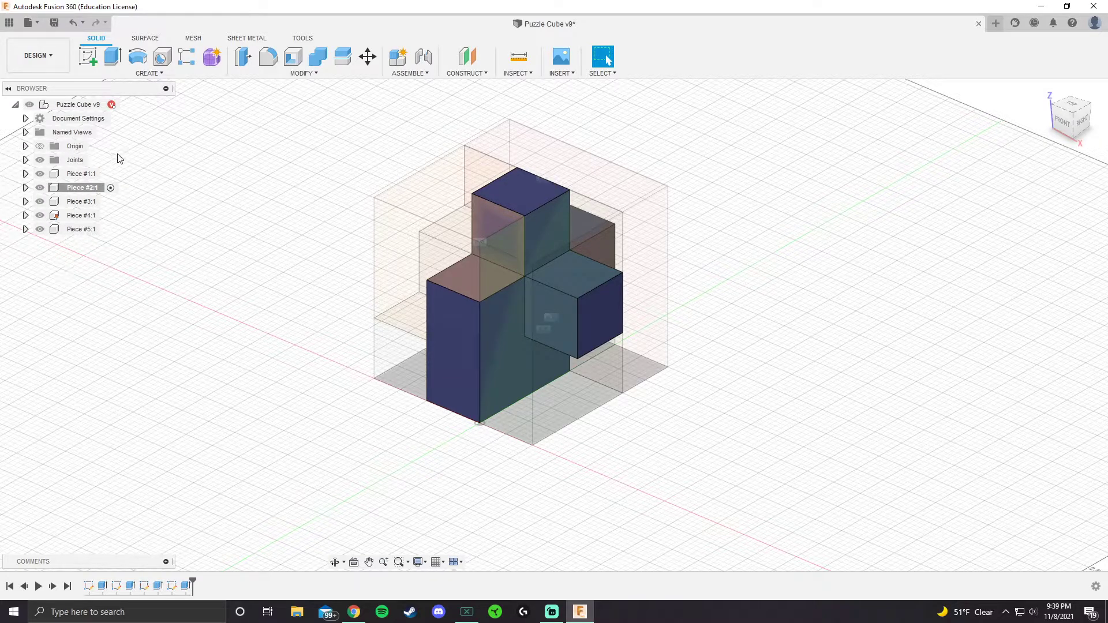
left_click(39, 174)
left_click(39, 201)
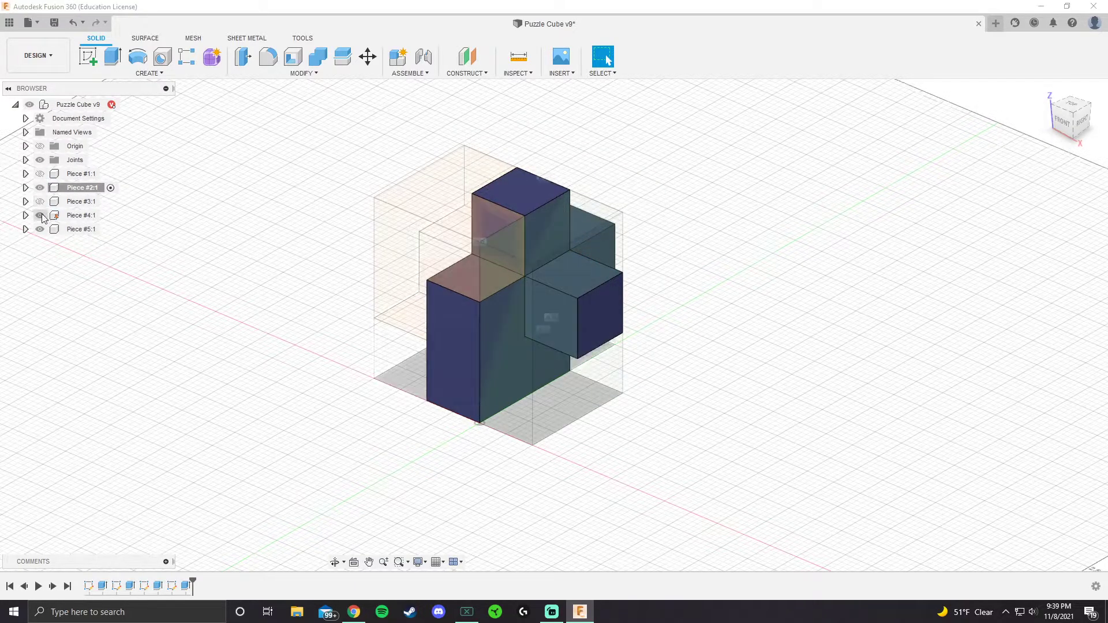
left_click(39, 216)
left_click(39, 229)
middle_click_drag(450, 252, 393, 222, "shift")
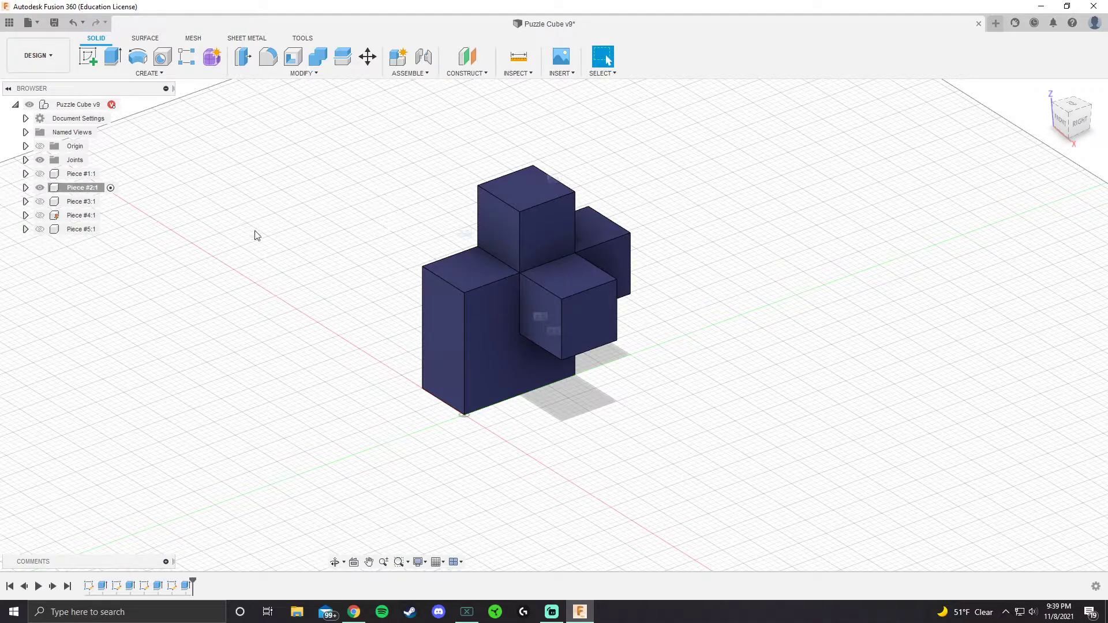
- Create a new drawing of Piece #2 from scratch with the ASME standard, inch units and a B (17in x 11in) sheet
right_click(85, 194)
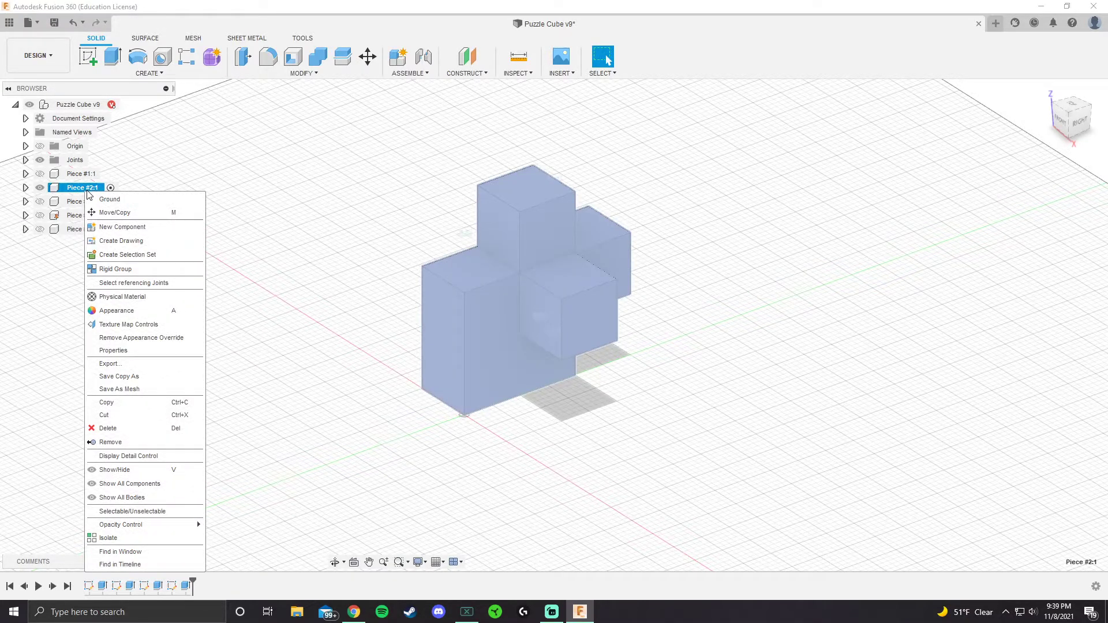
left_click(144, 242)
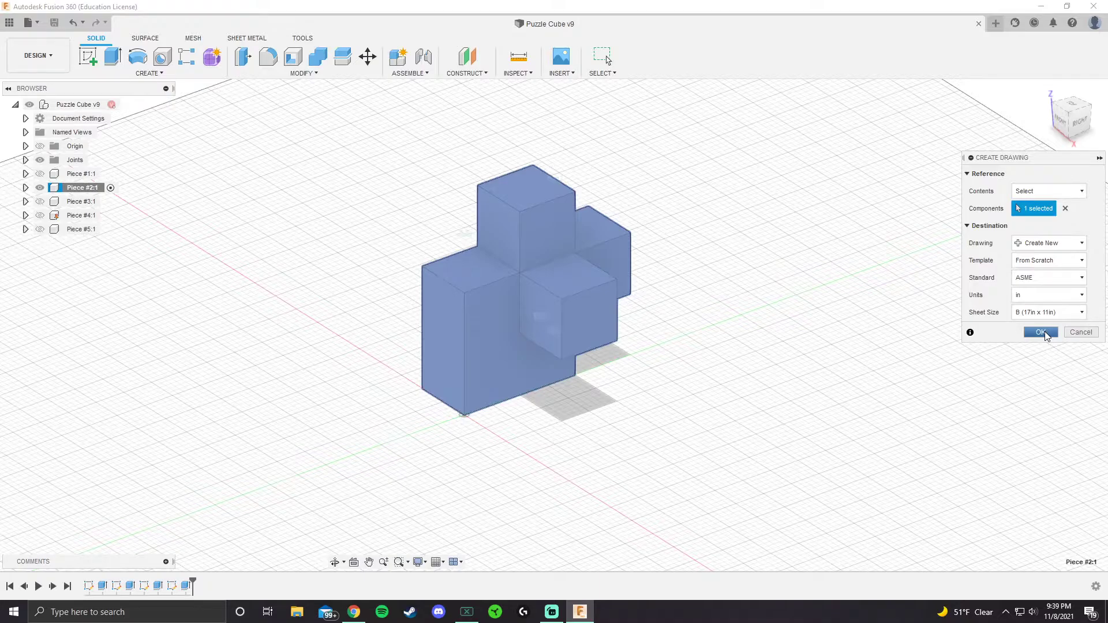
left_click(1041, 332)
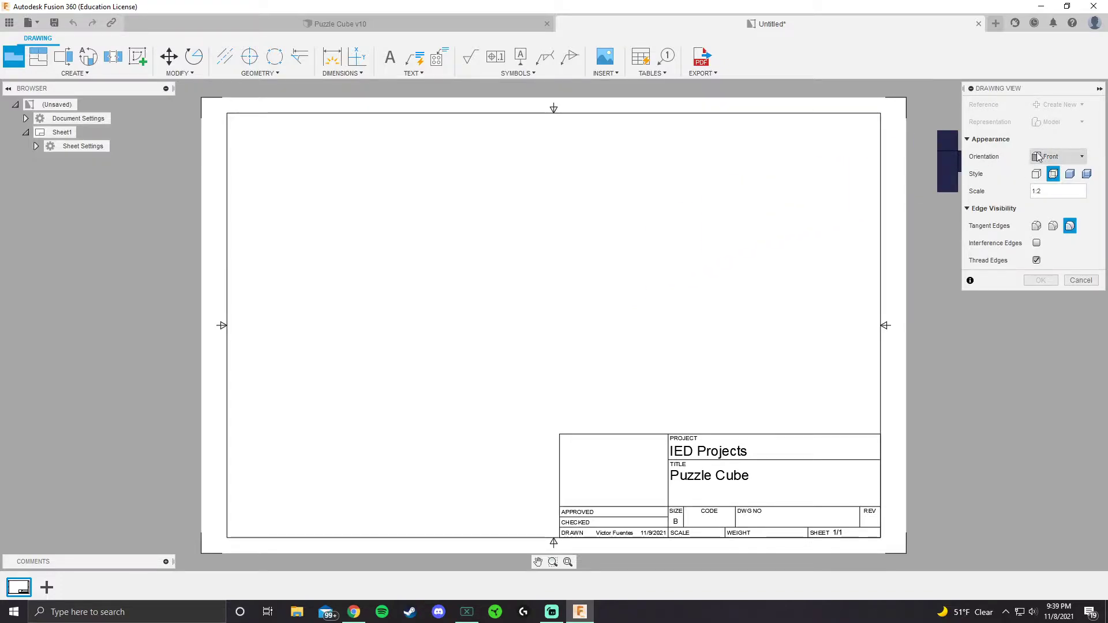
- Place a base view of Piece #2 in Front orientation at 1:2 scale in the lower-left area of the sheet, showing hidden edges
left_click(1059, 160)
left_click(1060, 162)
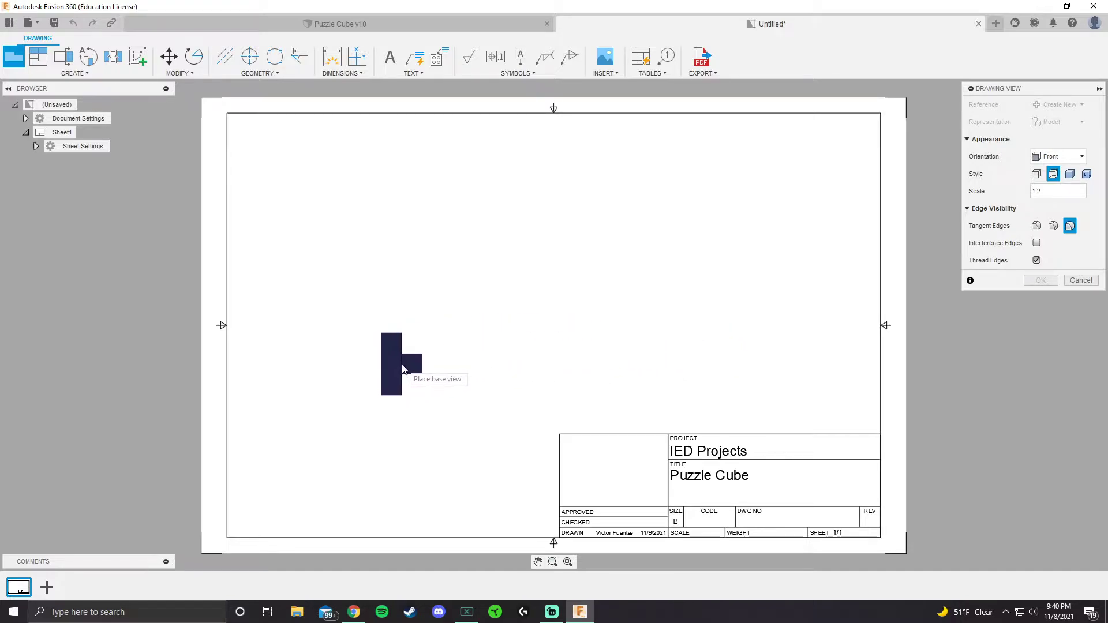
left_click(401, 371)
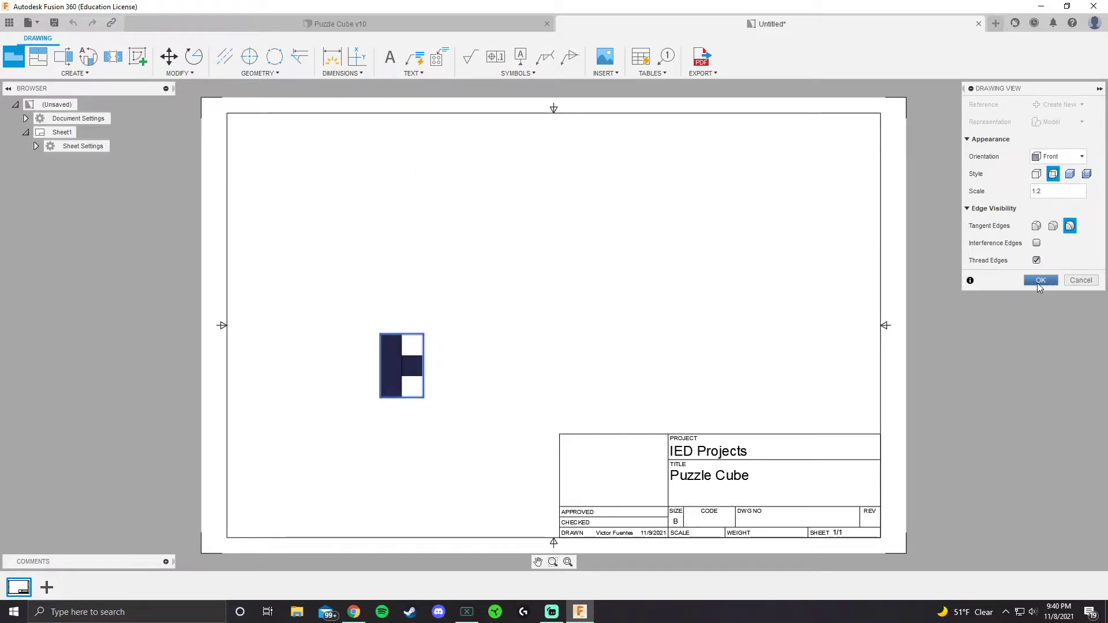
left_click(1040, 283)
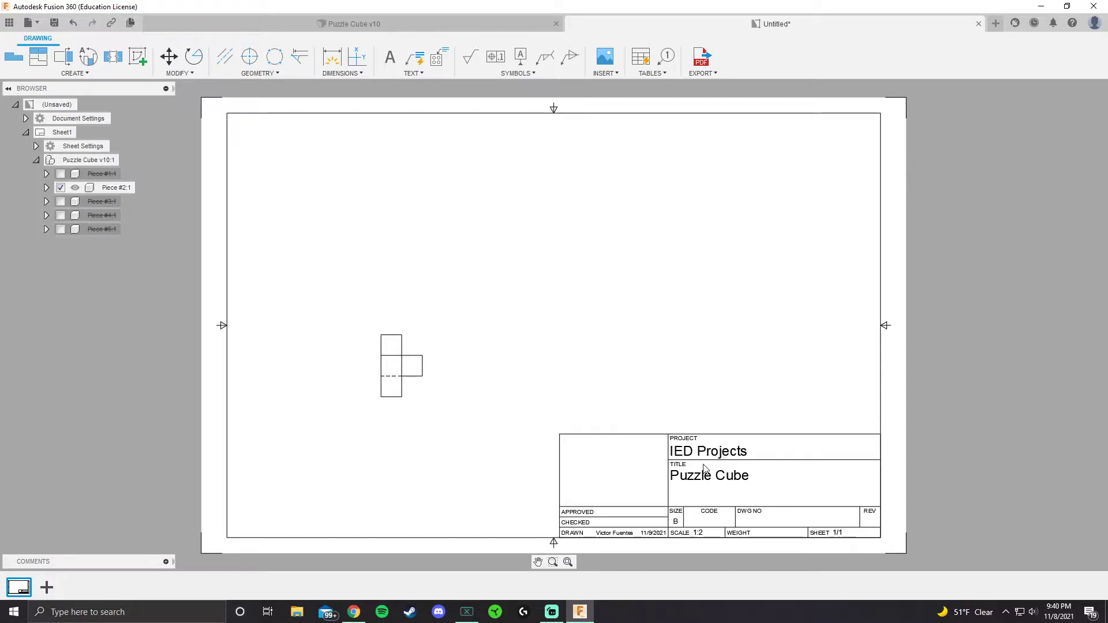
left_click(506, 385)
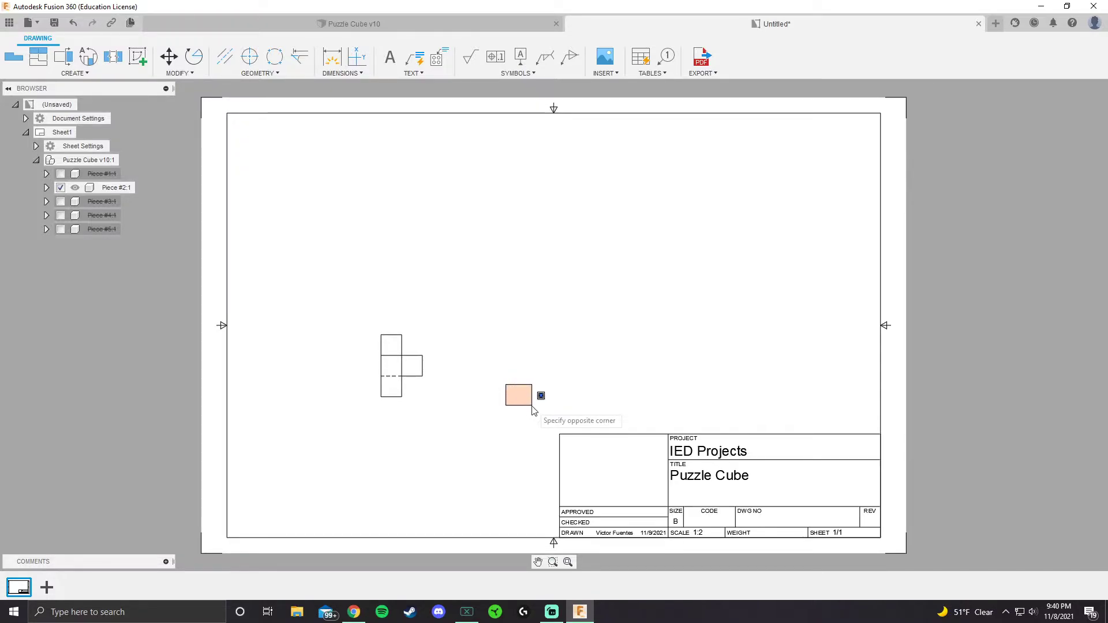
left_click(518, 387)
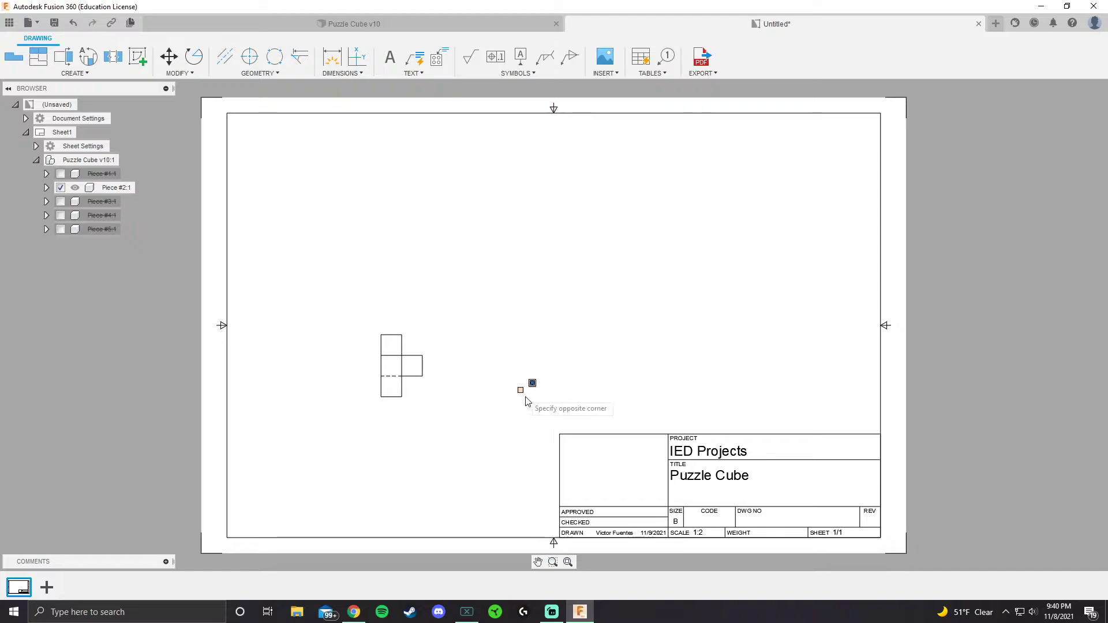
left_click(822, 520)
mouse_move(718, 466)
left_mouse_down()
mouse_move(738, 487)
mouse_move(707, 438)
mouse_move(724, 453)
left_mouse_up()
left_click_drag(500, 391, 906, 549)
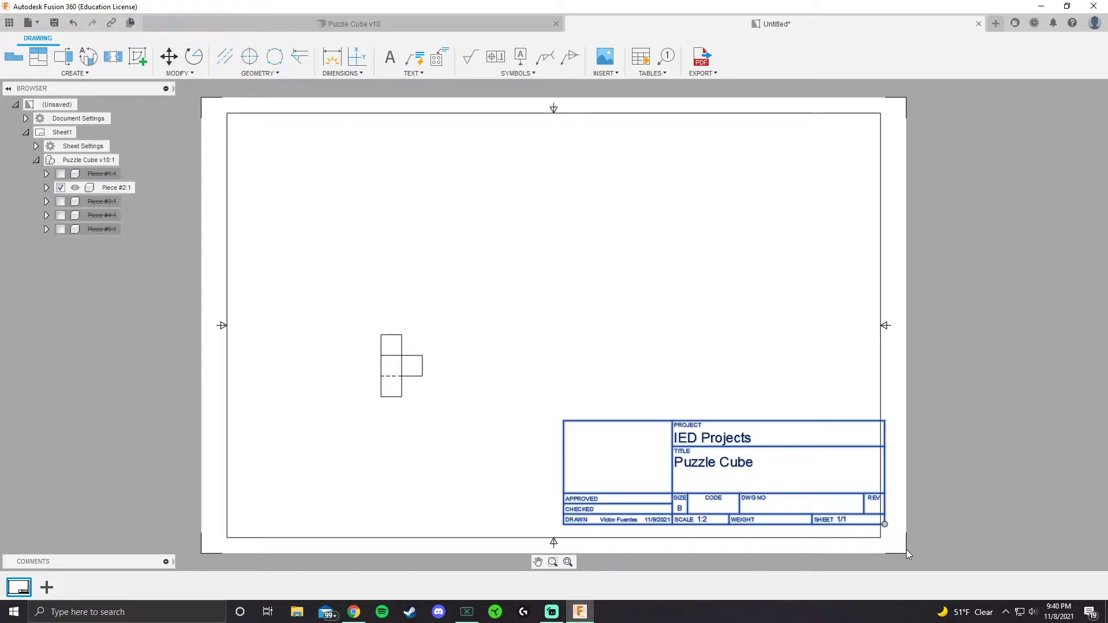
key("Delete")
key("ctrl+z")
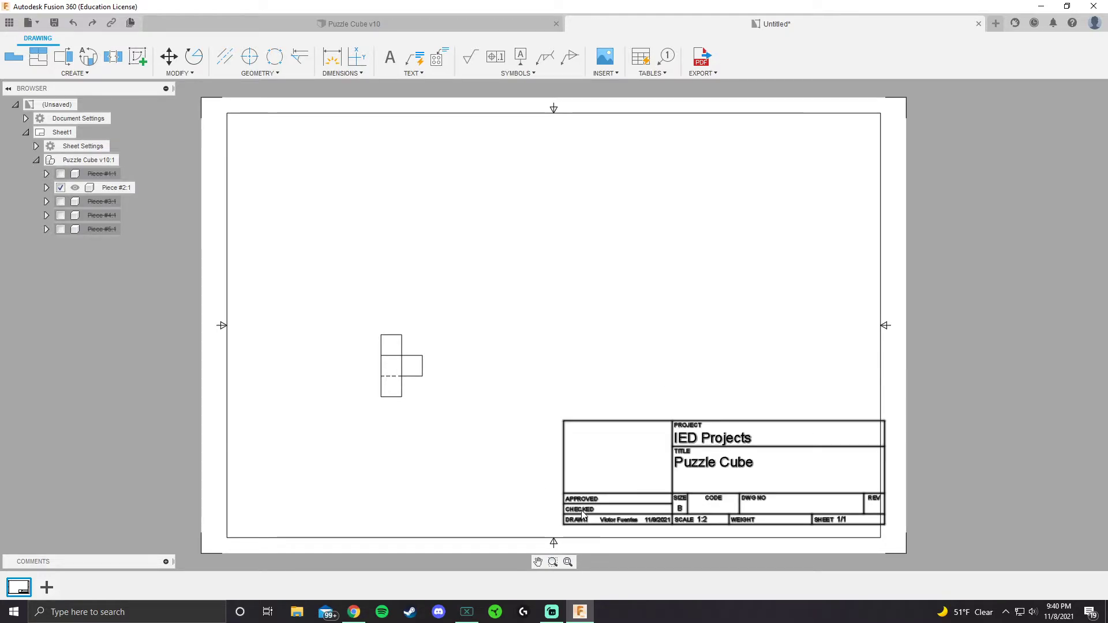
- Delete the title block from the drawing sheet
left_click(569, 497)
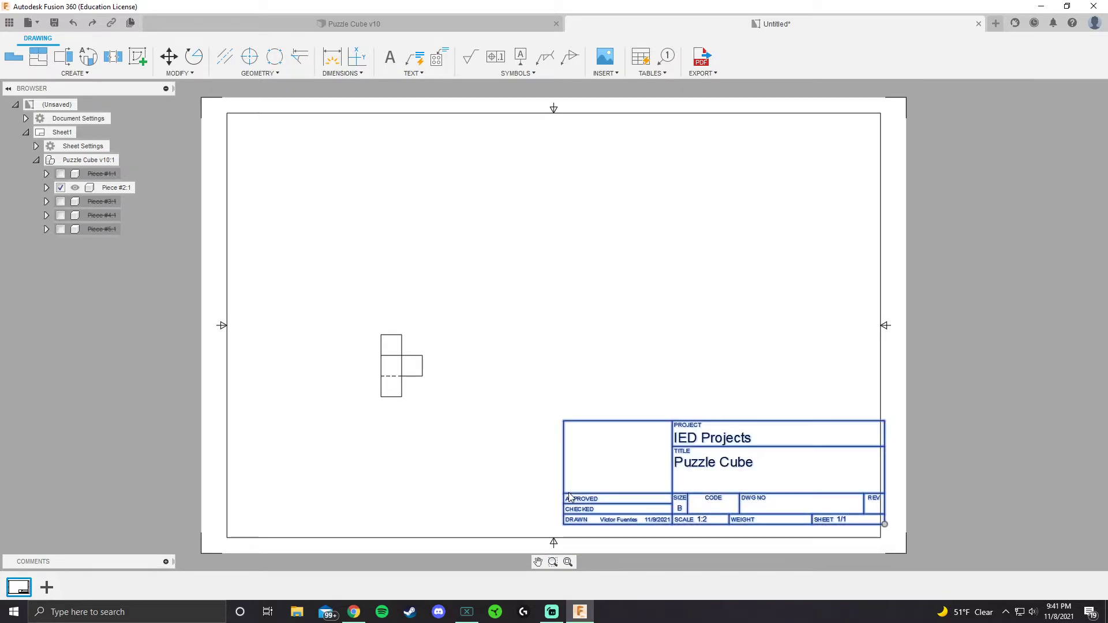
key("Delete")
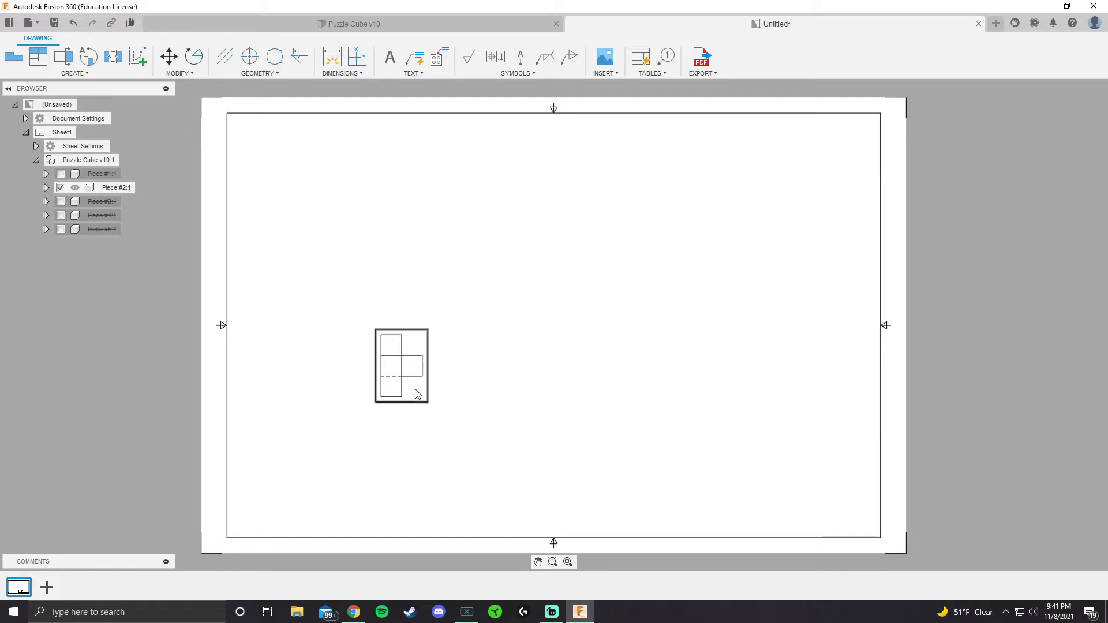
- Move the front view down and left, closer to the lower-left corner of the sheet
mouse_move(396, 378)
left_mouse_down()
mouse_move(409, 435)
mouse_move(390, 416)
mouse_move(419, 428)
mouse_move(359, 458)
mouse_move(523, 334)
mouse_move(544, 335)
mouse_move(604, 227)
mouse_move(405, 218)
mouse_move(439, 290)
mouse_move(371, 436)
mouse_move(380, 434)
left_mouse_up()
left_click(410, 227)
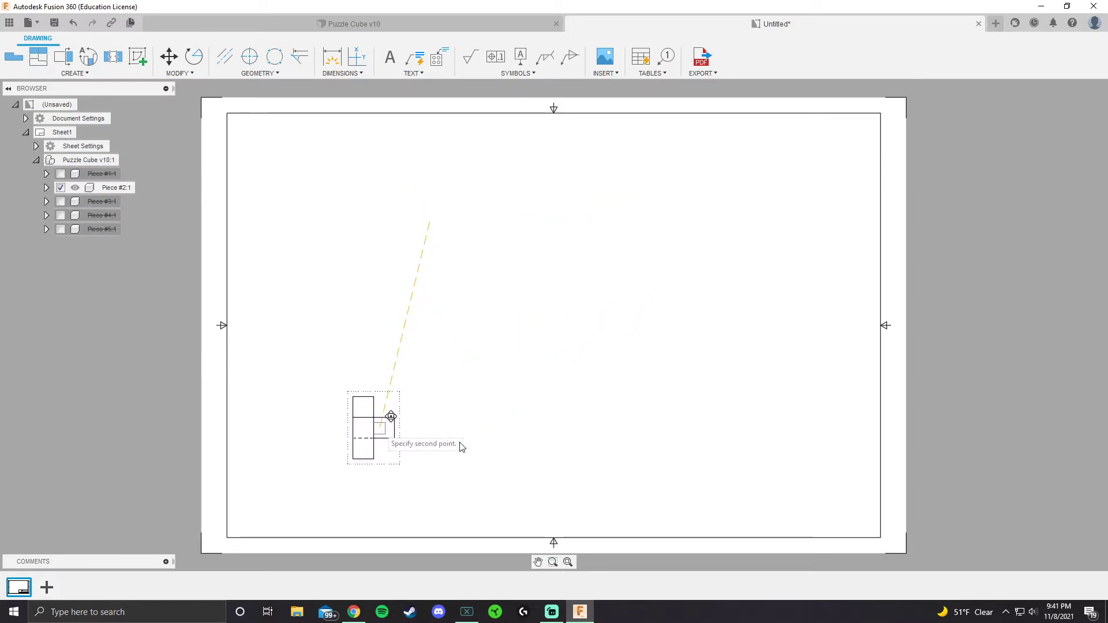
left_click_drag(410, 228, 357, 440)
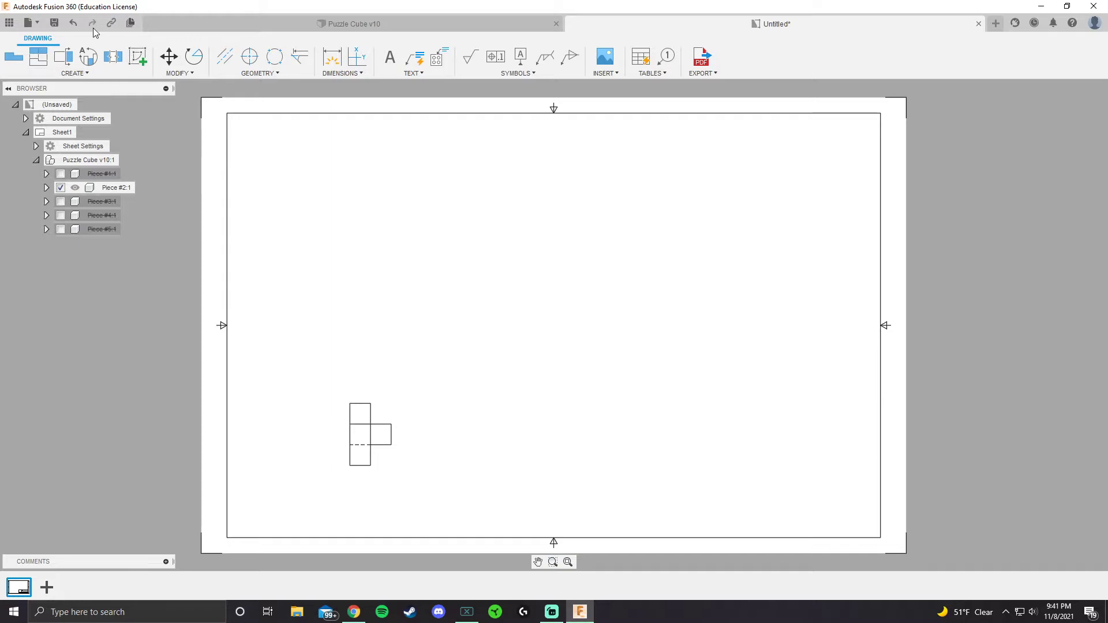
- Project the right side, top and isometric views of Piece #2 from the front view into the other three corners of the sheet
left_click(43, 61)
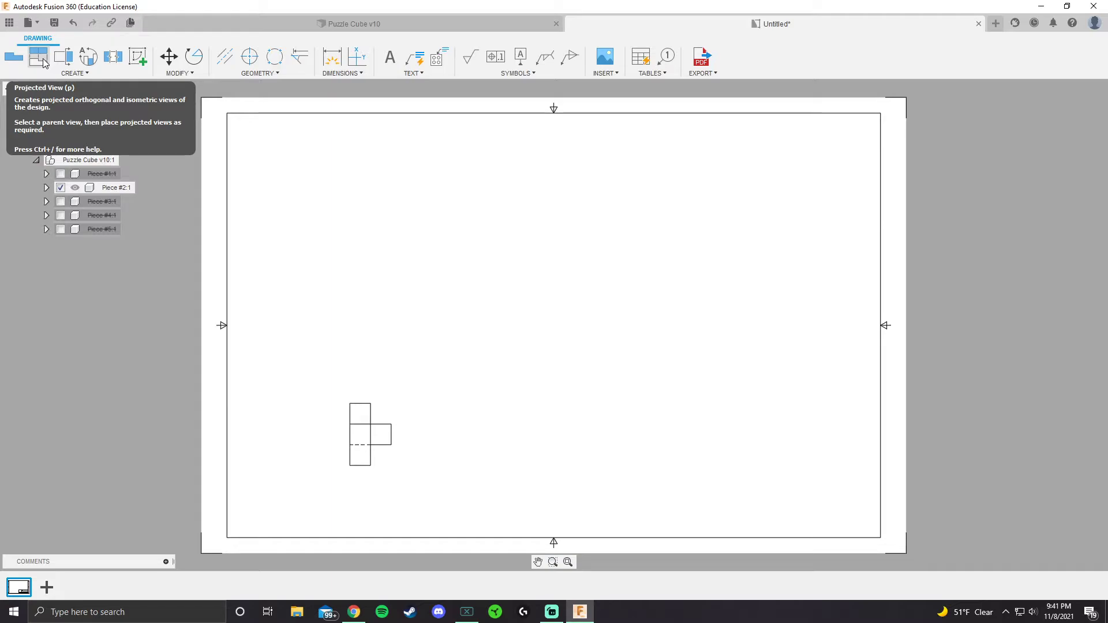
left_click(42, 60)
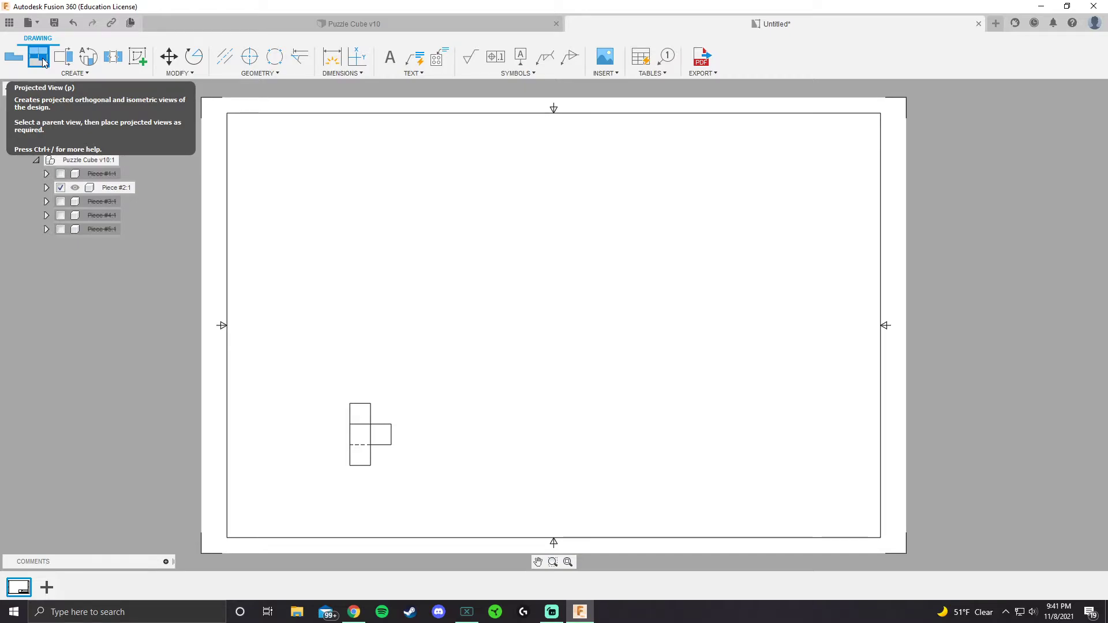
left_click(44, 61)
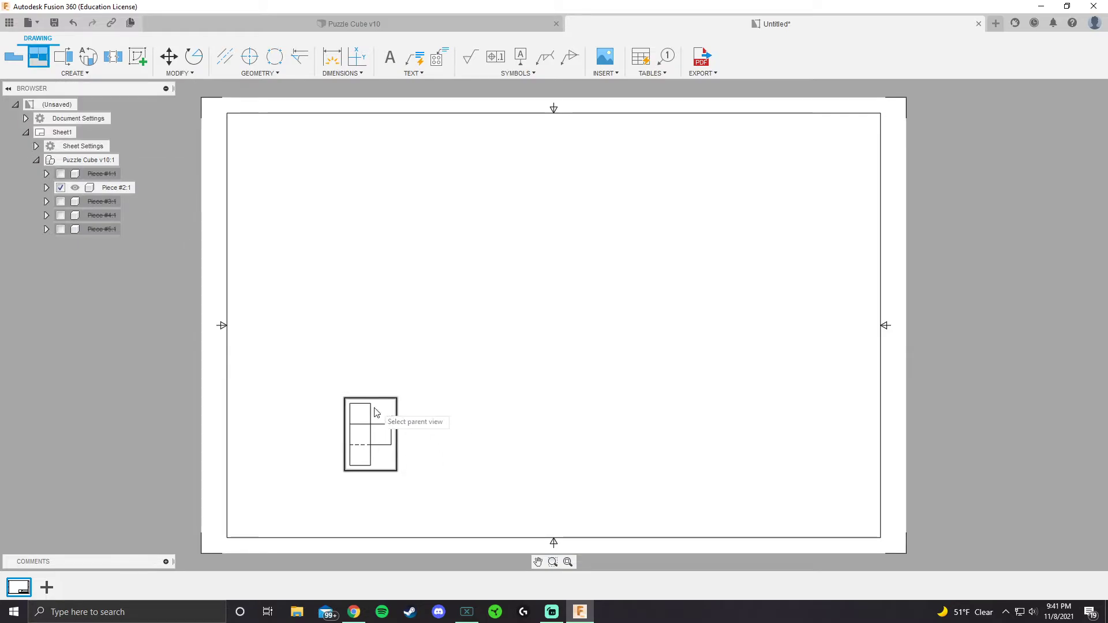
left_click(367, 436)
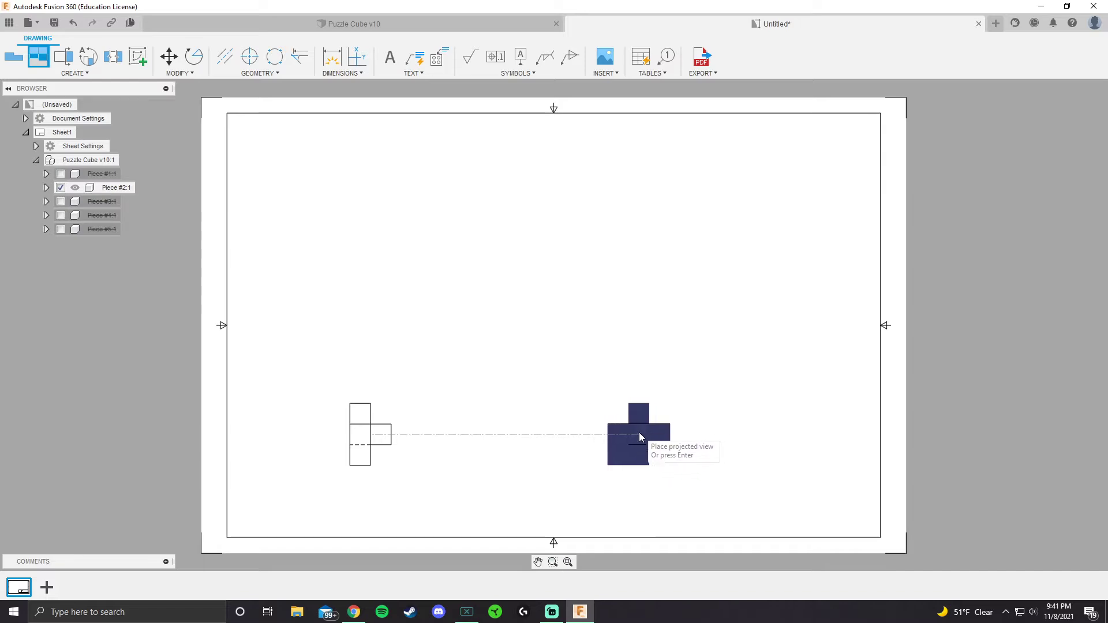
left_click(715, 438)
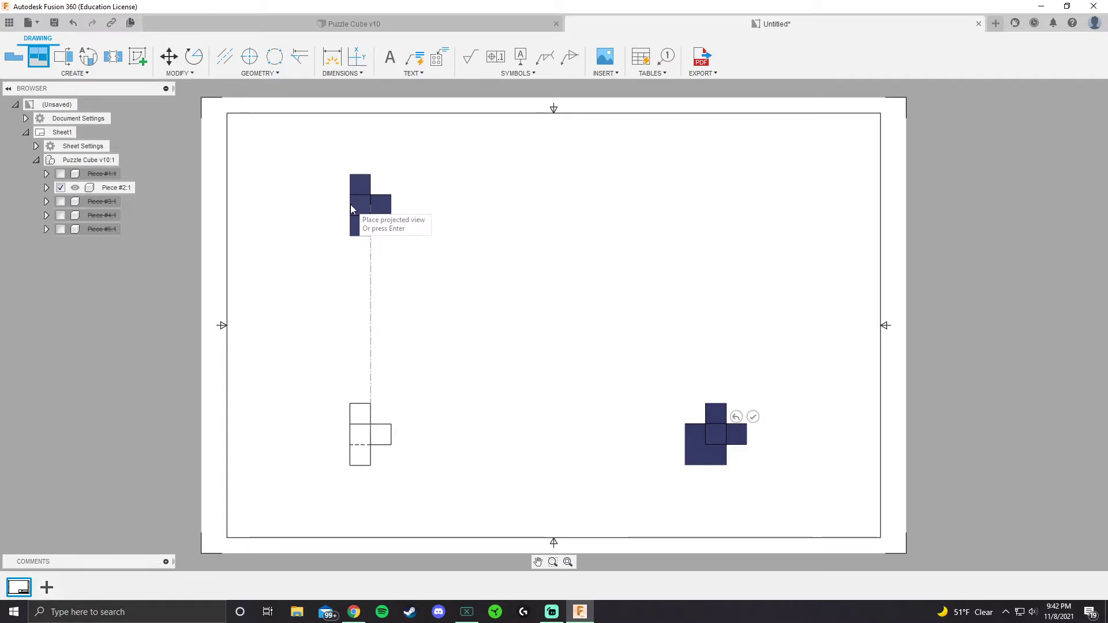
left_click(351, 187)
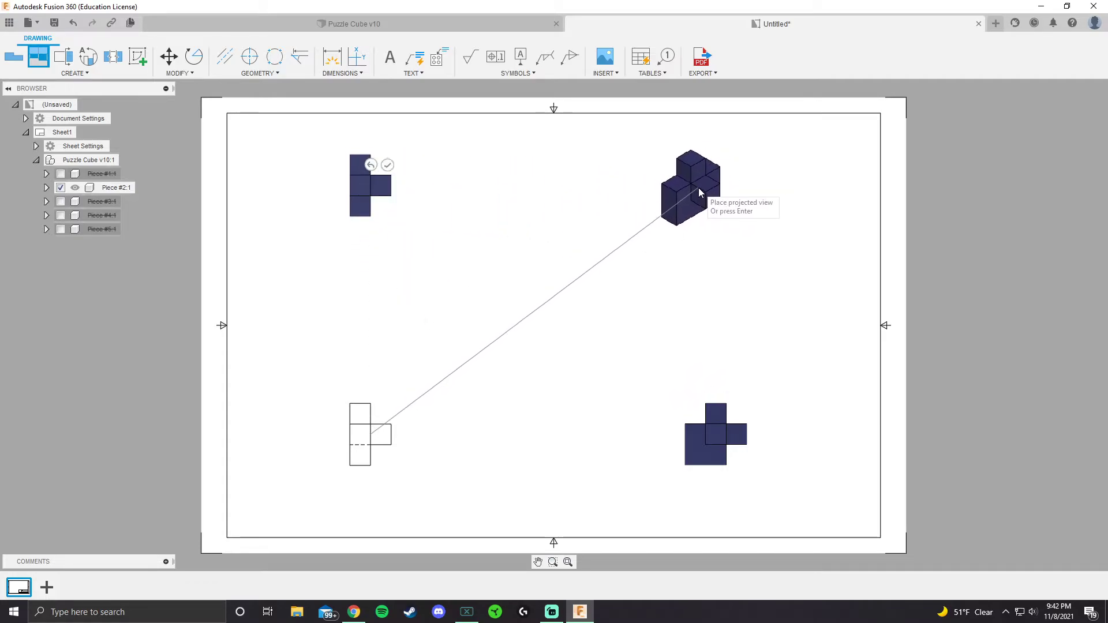
left_click(699, 189)
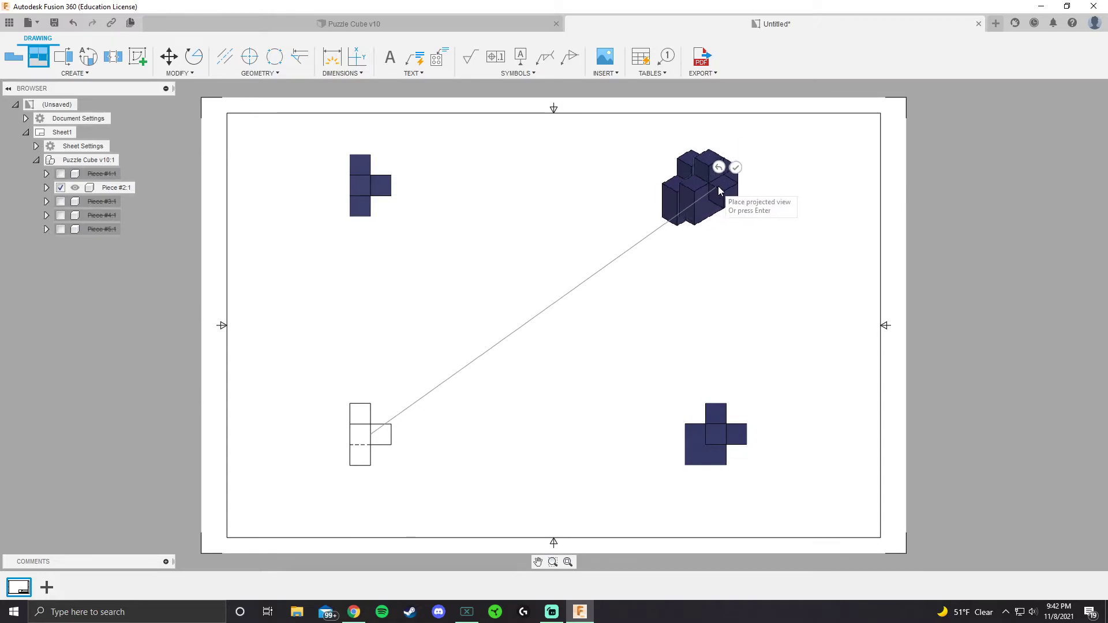
left_click(737, 168)
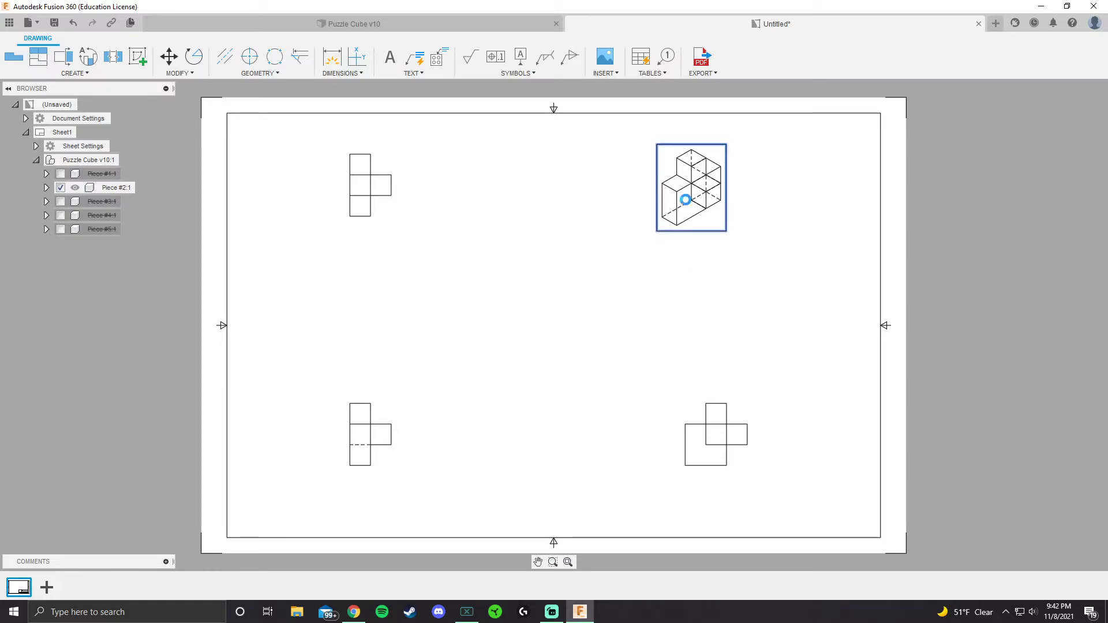
- Set the isometric view's display style to Shaded
double_click(687, 202)
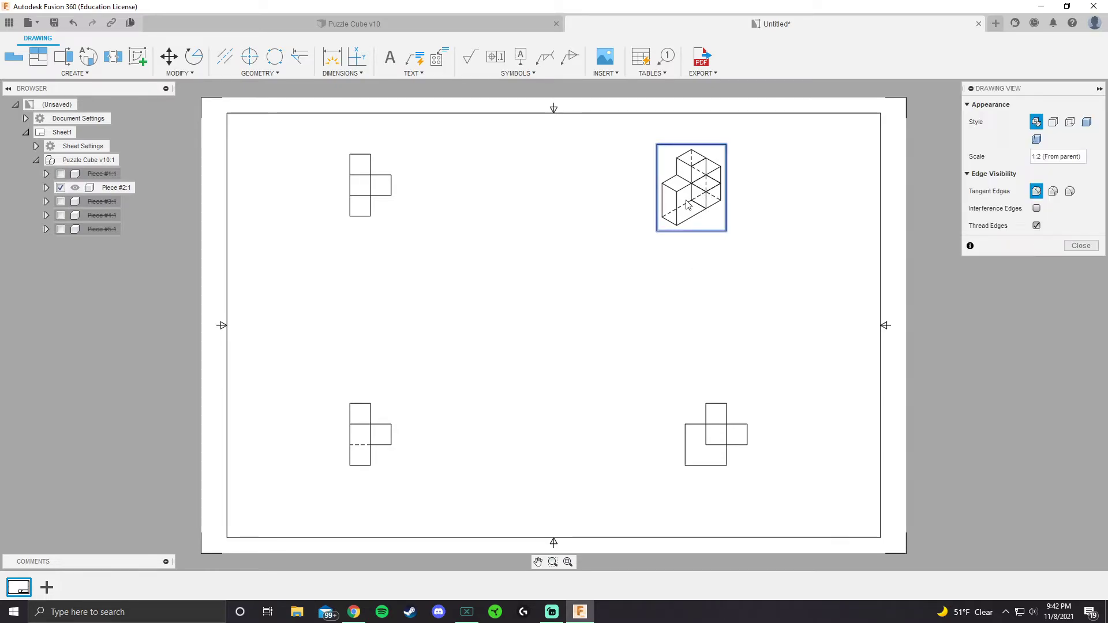
left_click(1087, 123)
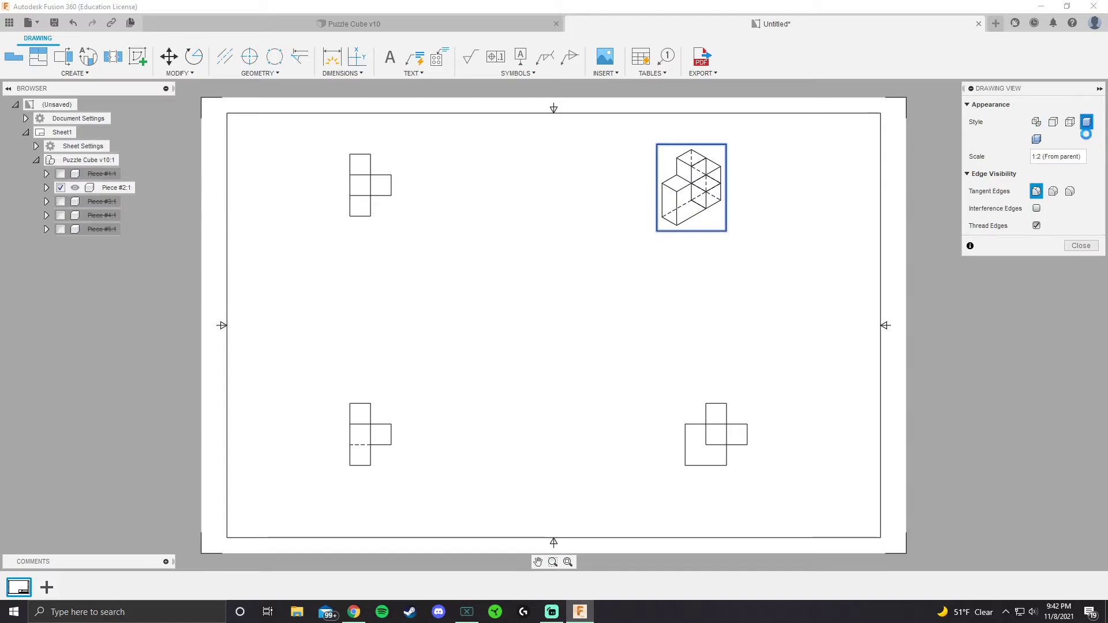
left_click(1077, 247)
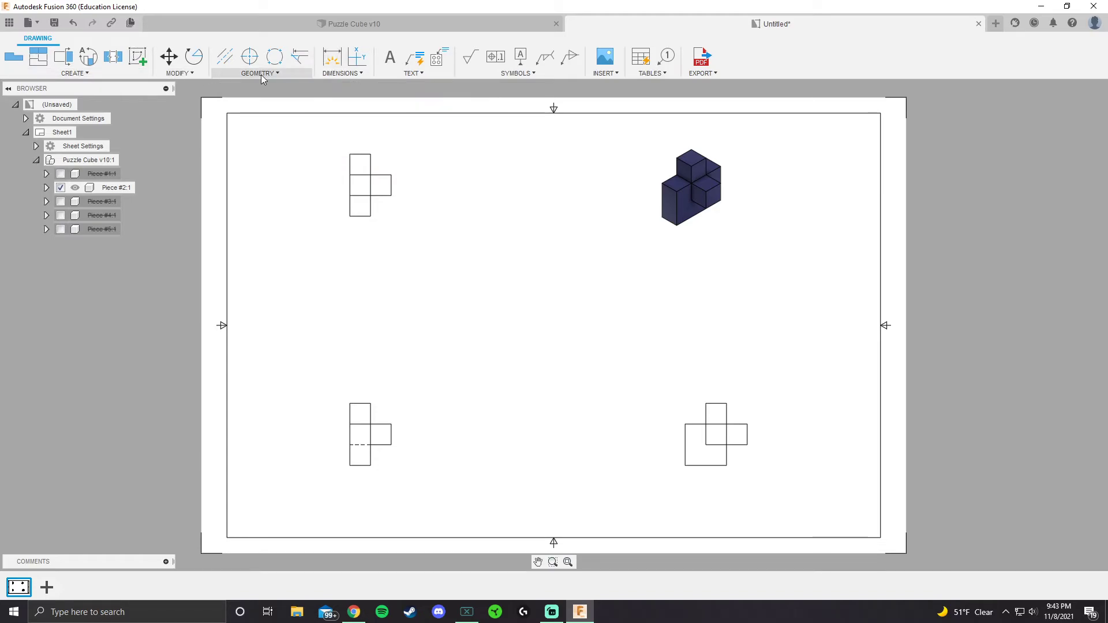
- Dimension the overall height of the right side view, placing the dimension to the left of the view
left_click(338, 61)
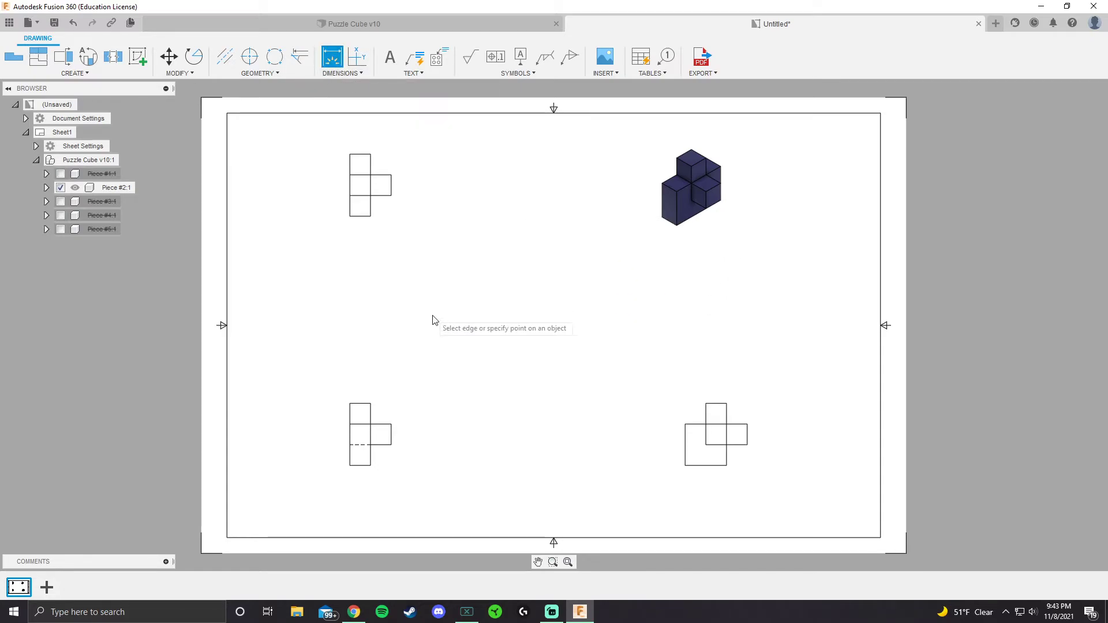
scroll(368, 217, "down", 1)
scroll(366, 413, "up", 1)
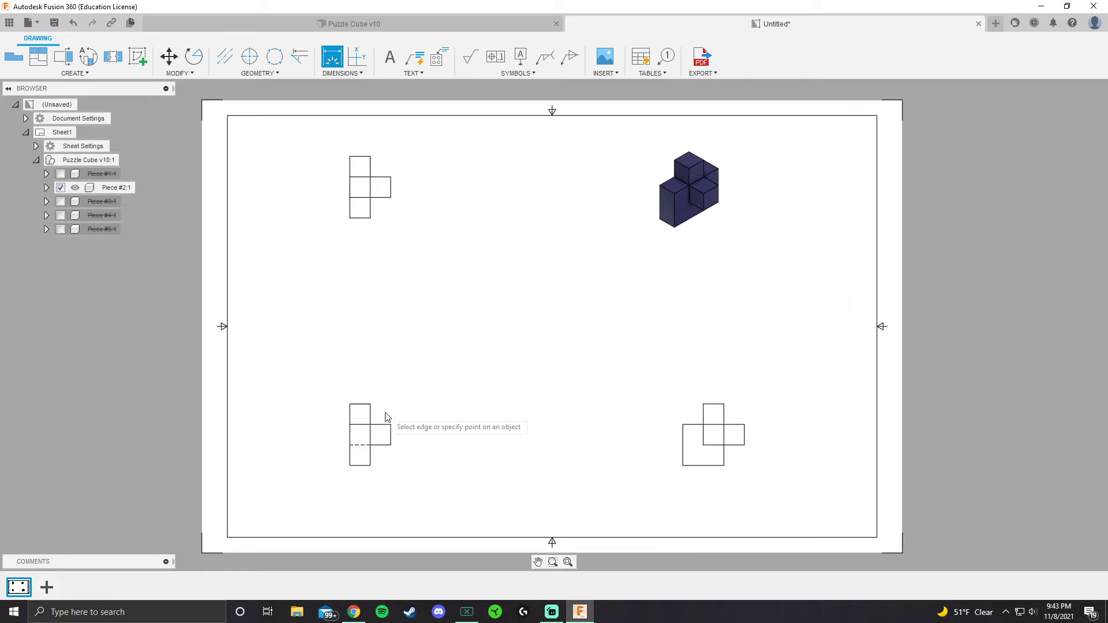
scroll(371, 469, "up", 3)
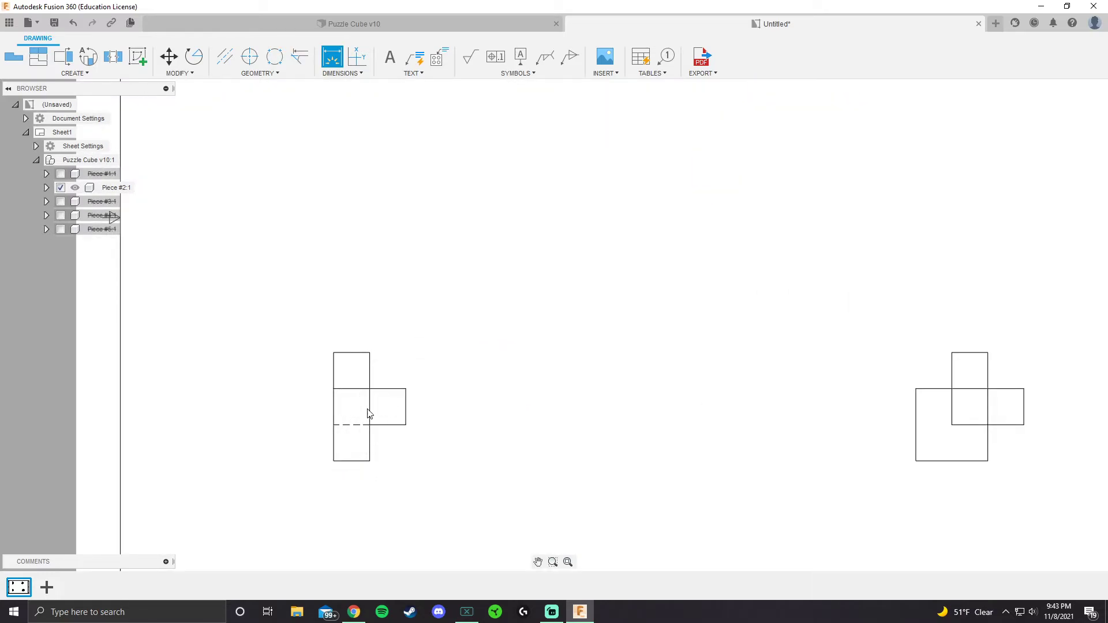
scroll(417, 433, "down", 1)
scroll(416, 432, "up", 2)
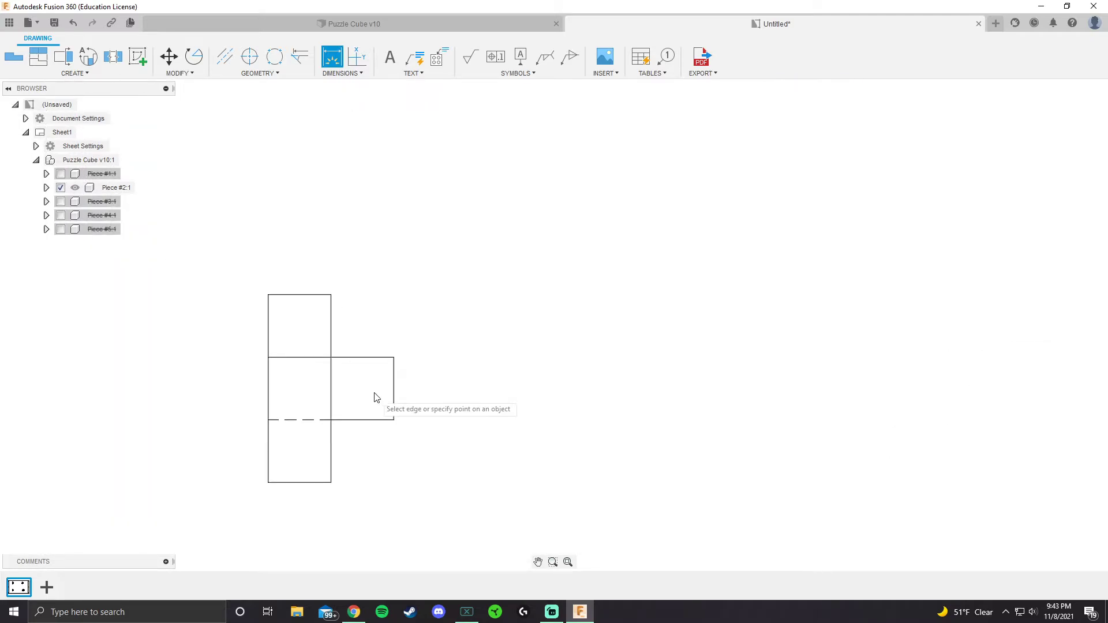
scroll(404, 415, "down", 1)
scroll(411, 419, "down", 2)
scroll(717, 415, "down", 1)
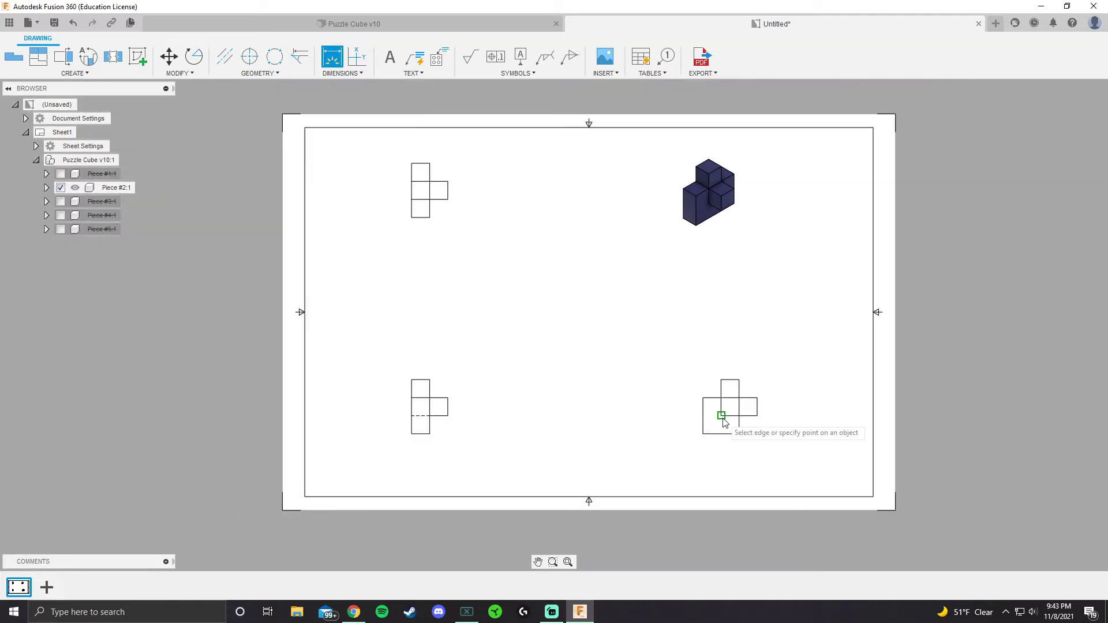
mouse_move(712, 415)
middle_mouse_down()
mouse_move(642, 423)
mouse_move(595, 373)
middle_mouse_up()
scroll(640, 424, "up", 4)
scroll(646, 420, "up", 3)
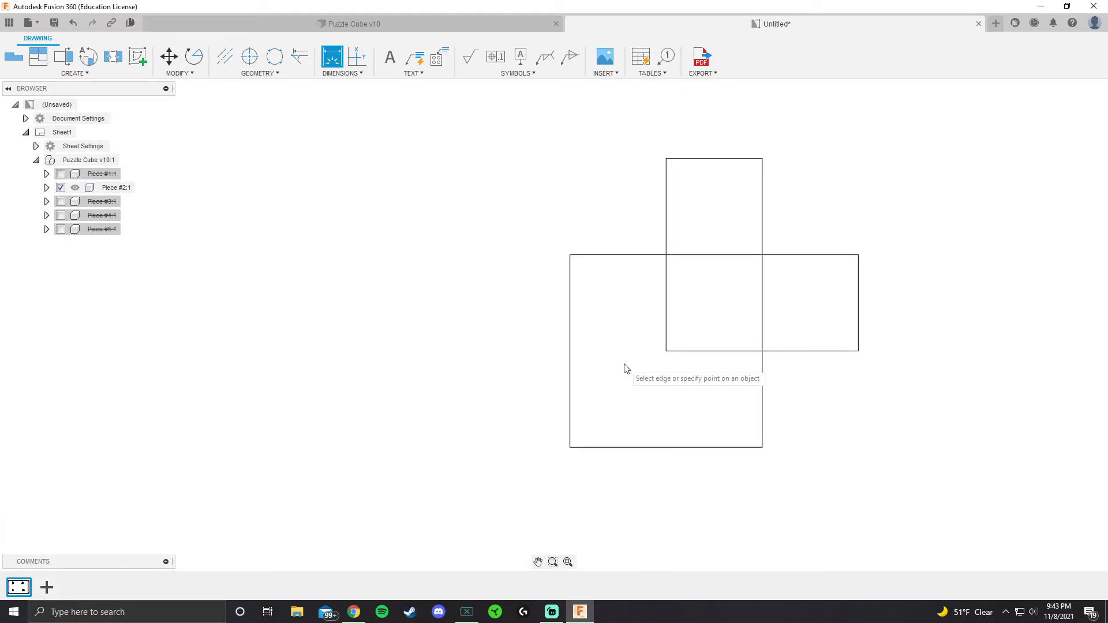
scroll(622, 360, "down", 4)
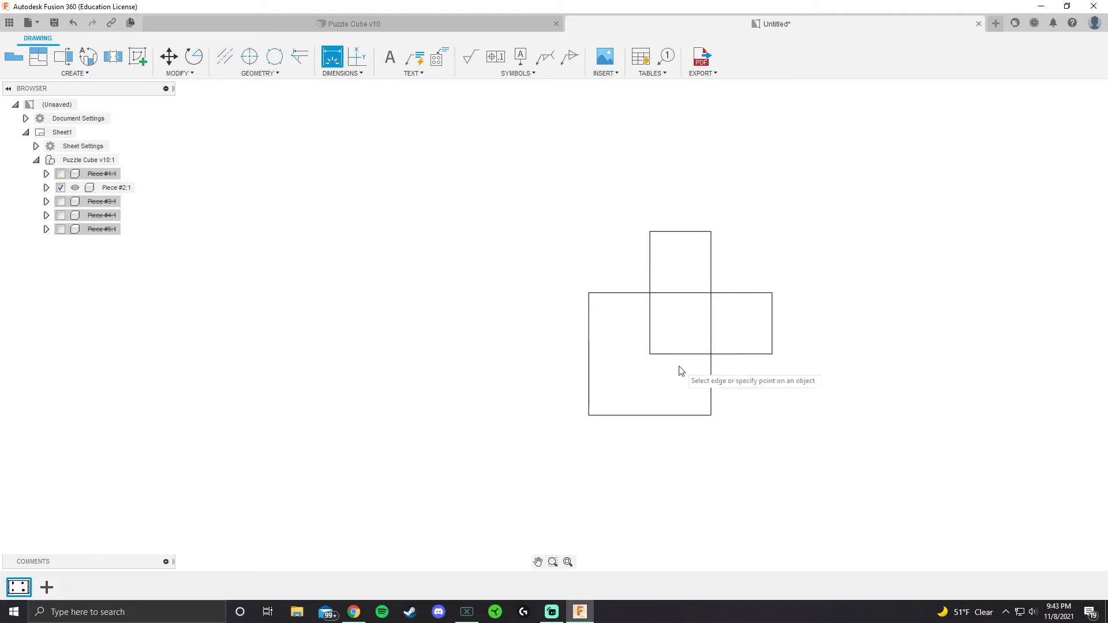
left_click(589, 415)
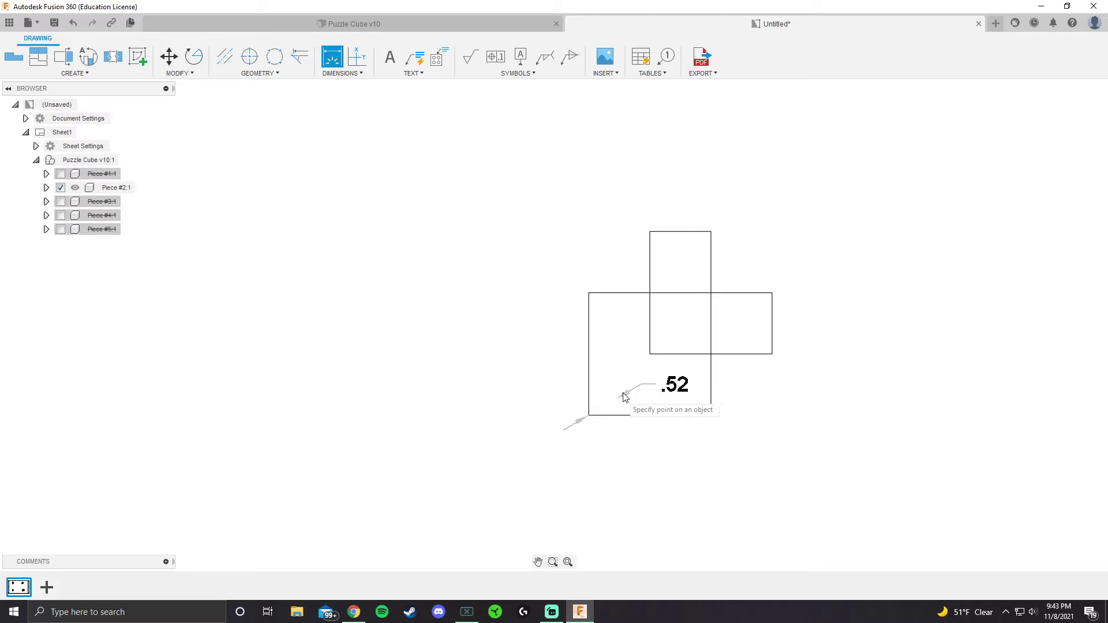
left_click(649, 232)
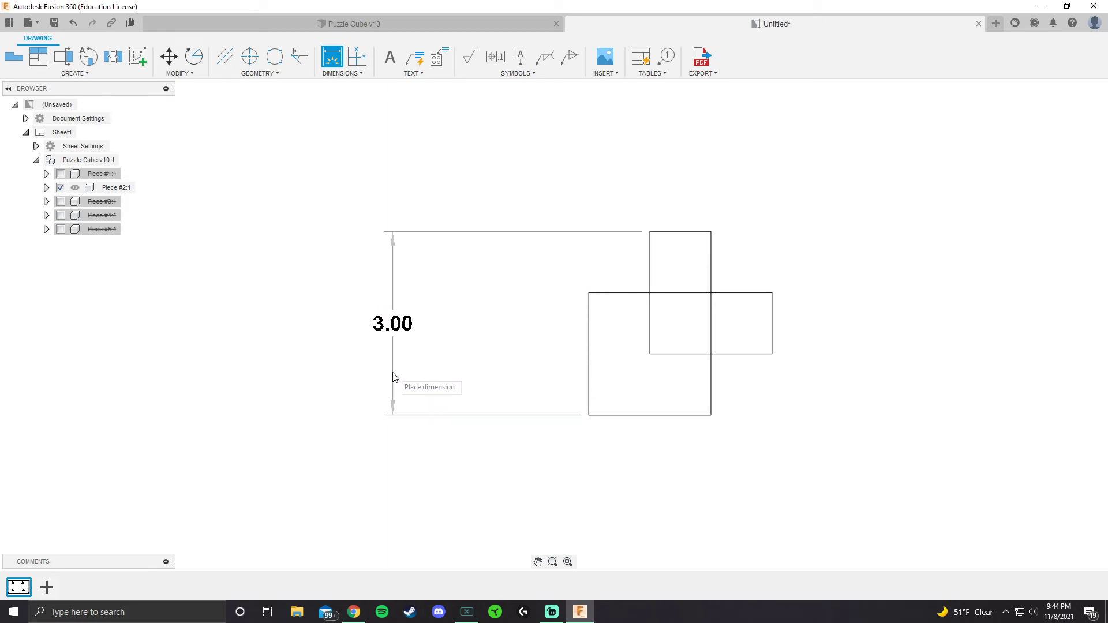
left_click(416, 376)
- Dimension the overall width of the front view, placing the dimension above the view
scroll(419, 377, "up", 2)
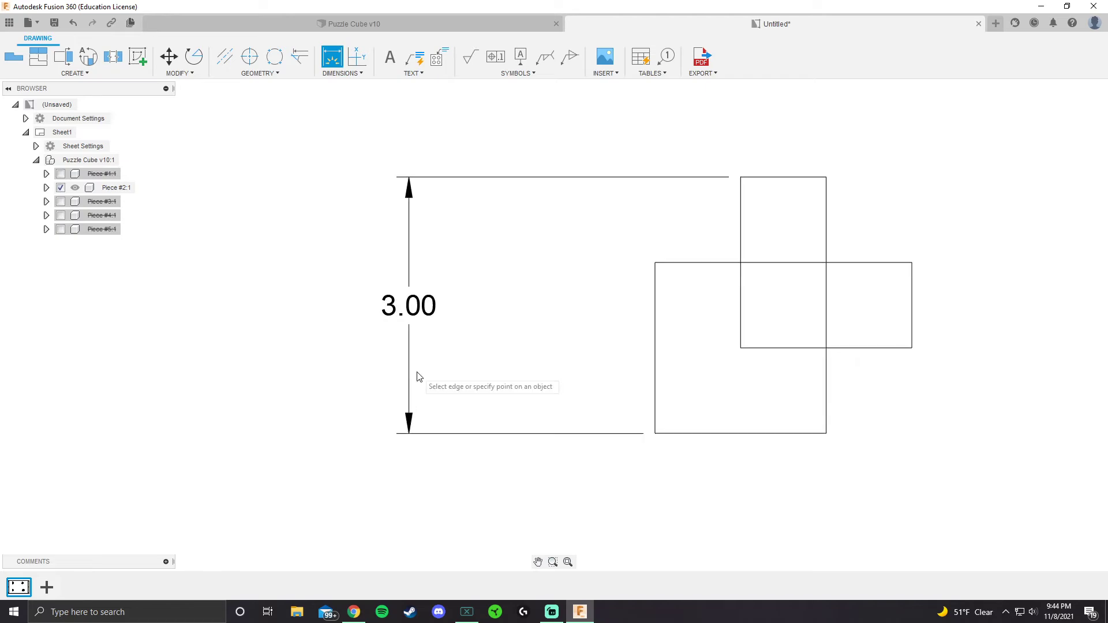
scroll(419, 377, "up", 1)
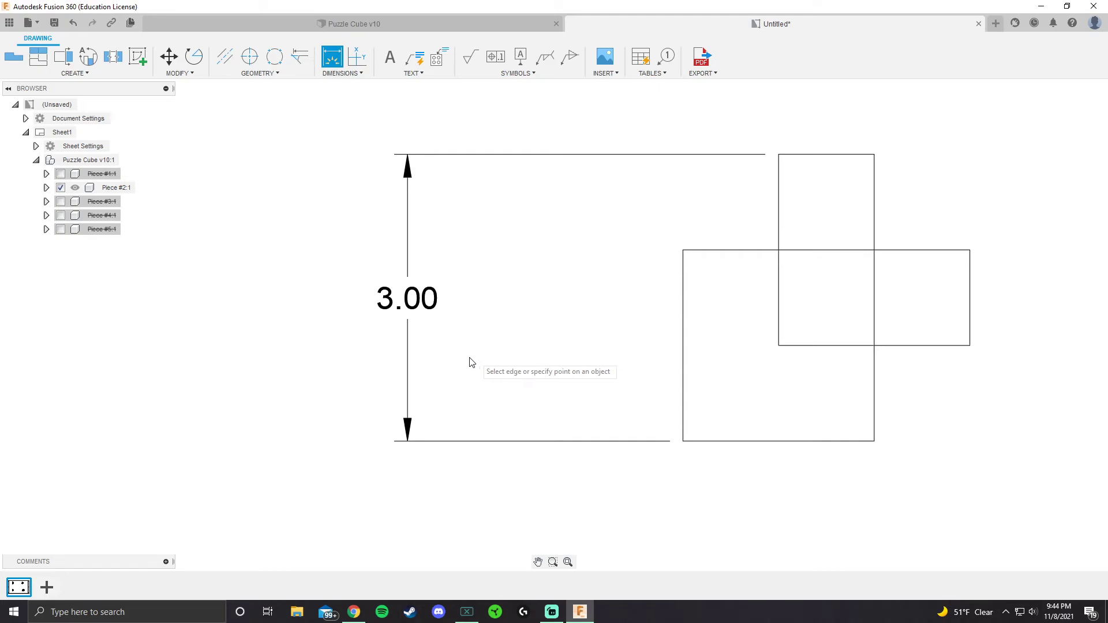
scroll(462, 362, "down", 6)
scroll(386, 323, "up", 5)
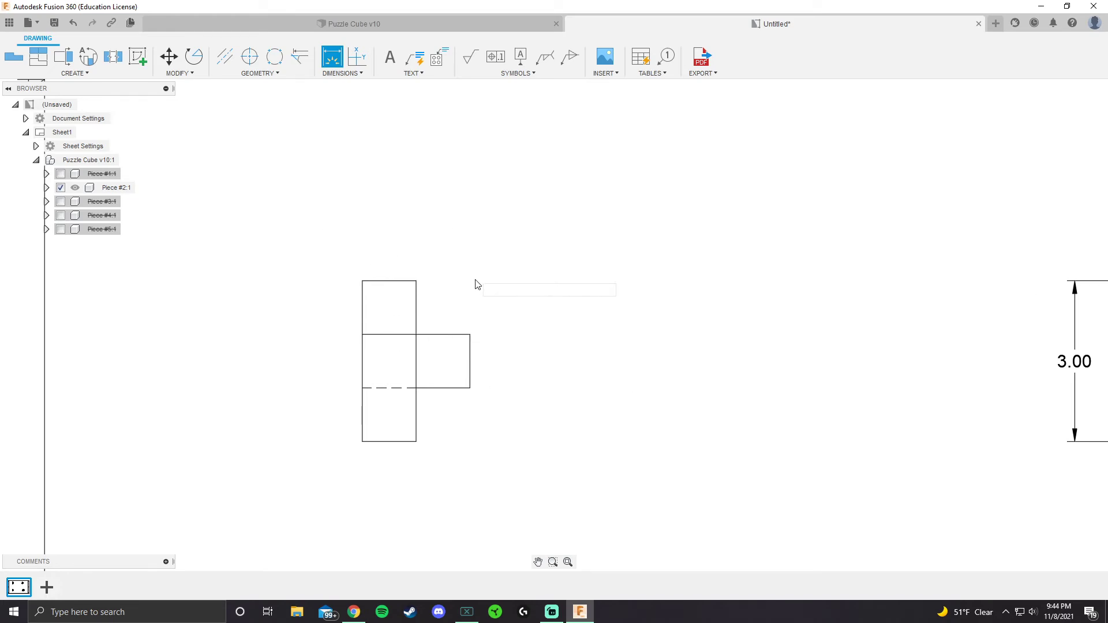
left_click(363, 281)
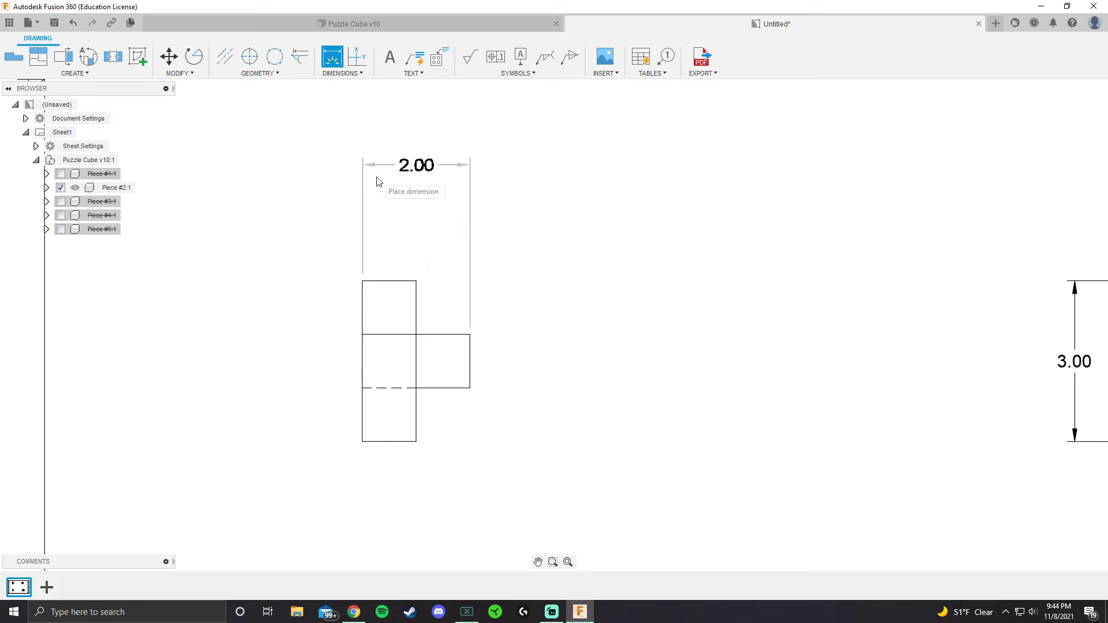
left_click(376, 176)
- Dimension the overall depth in the top view from its upper to its lower corner, placing the dimension to the right of the view
scroll(541, 342, "down", 4)
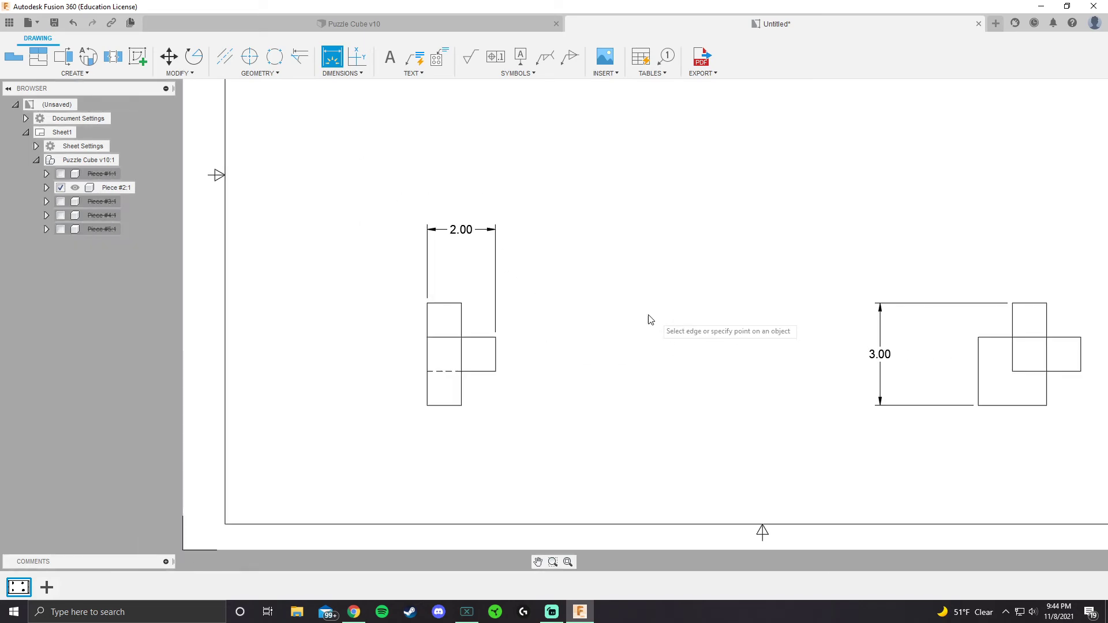
middle_click_drag(648, 315, 445, 315)
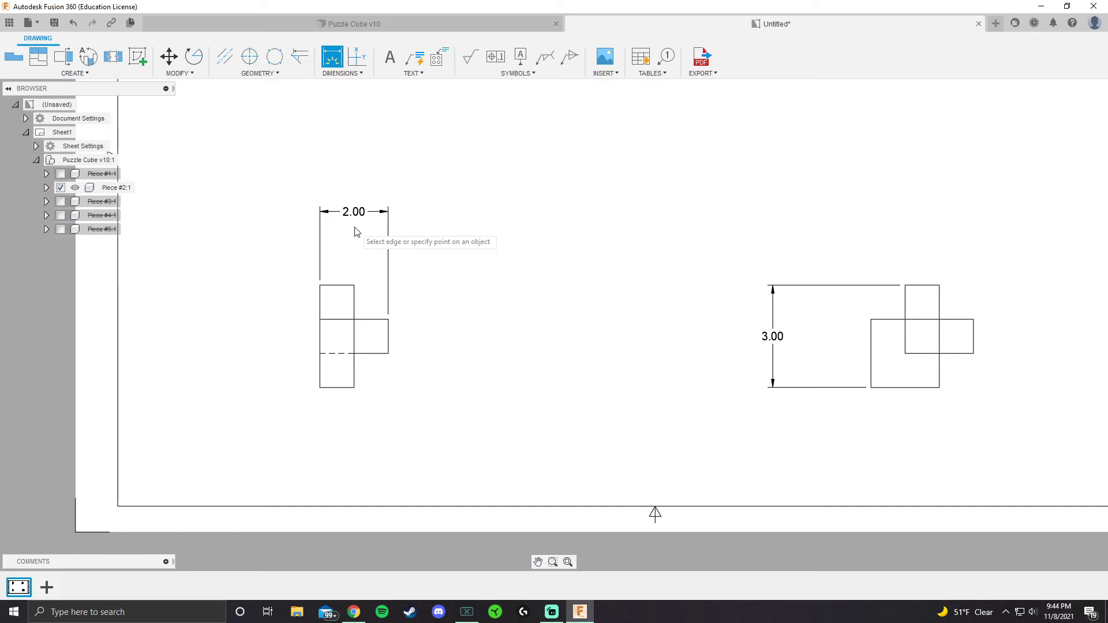
scroll(343, 272, "up", 3)
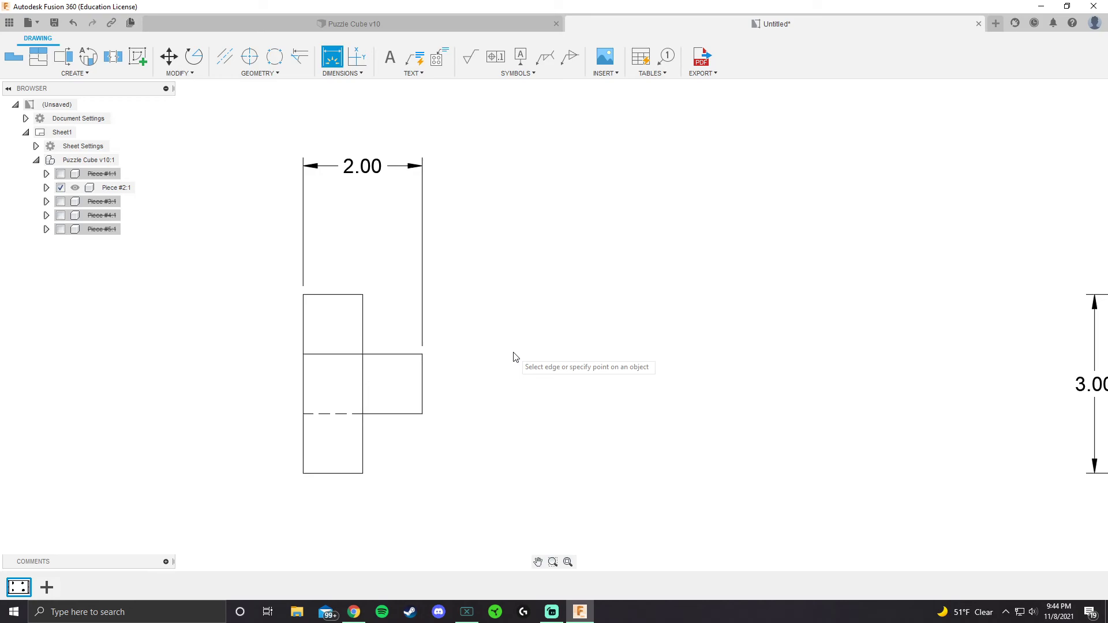
scroll(571, 376, "down", 2)
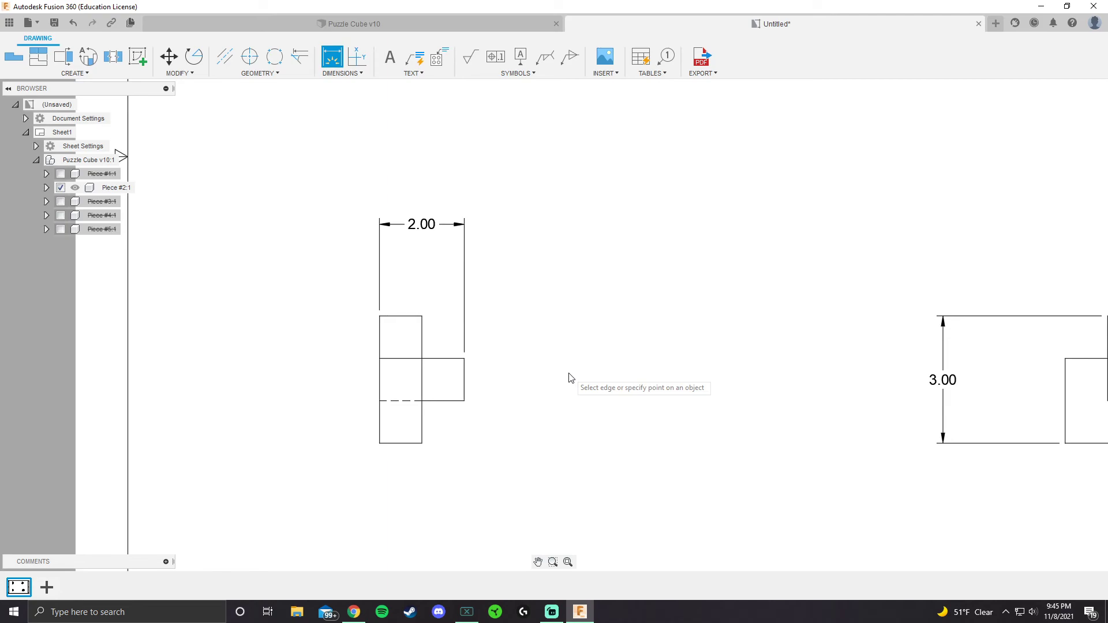
scroll(514, 315, "down", 5)
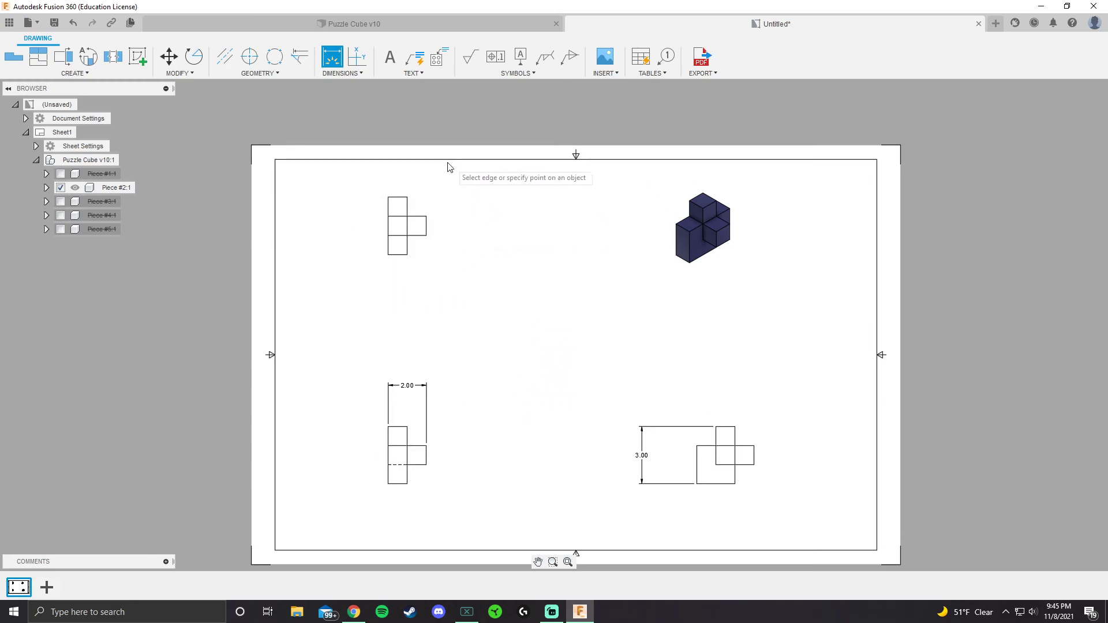
scroll(415, 254, "down", 2)
scroll(425, 240, "up", 4)
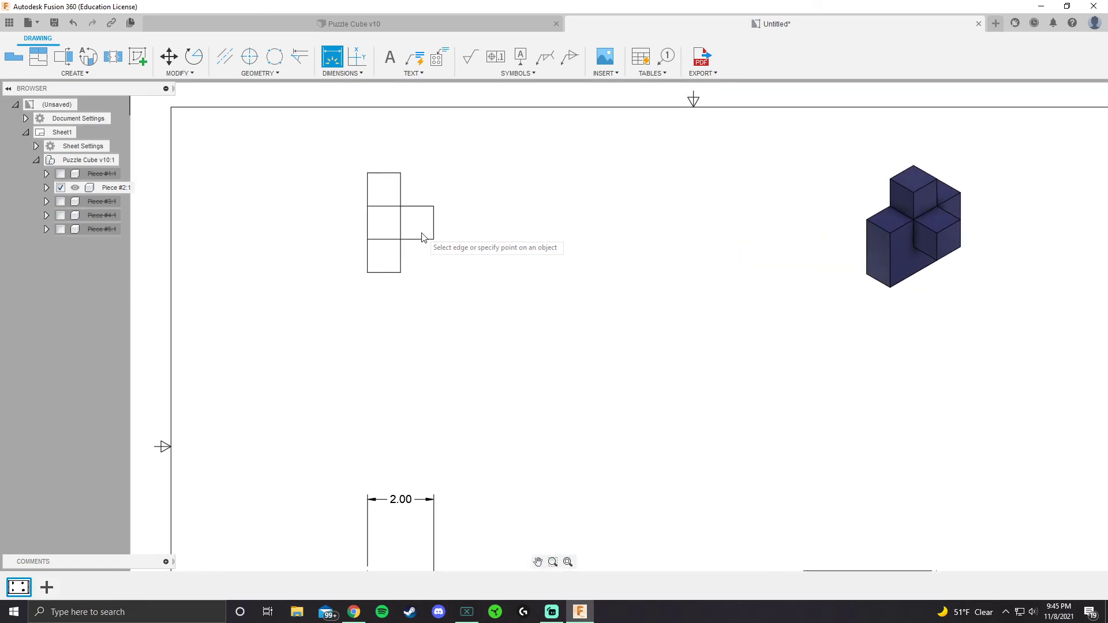
scroll(422, 272, "down", 2)
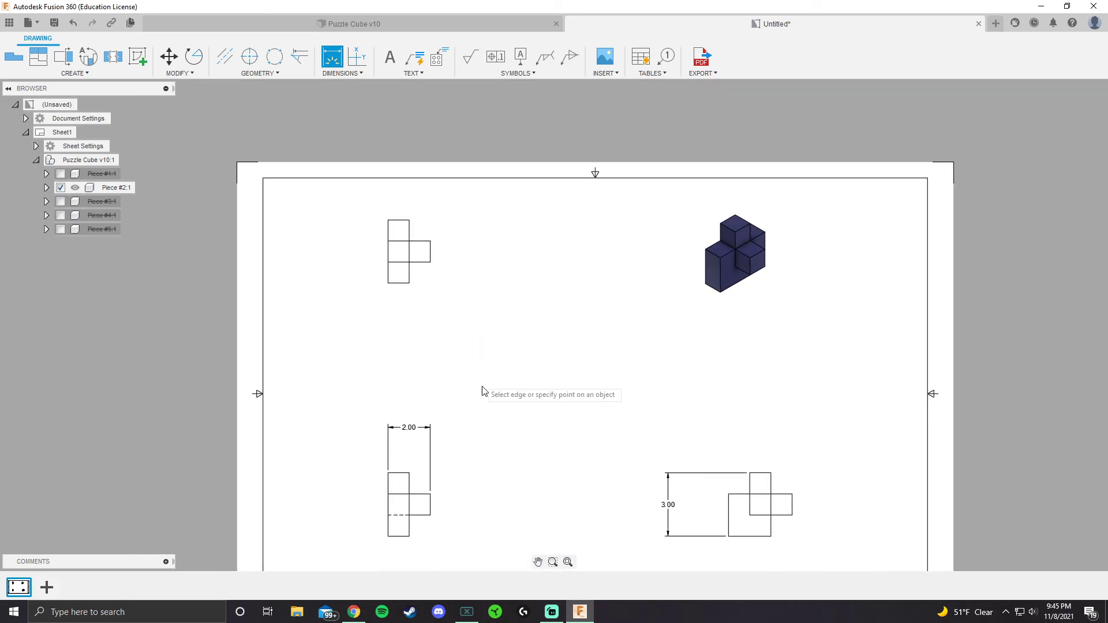
middle_click_drag(559, 402, 518, 363)
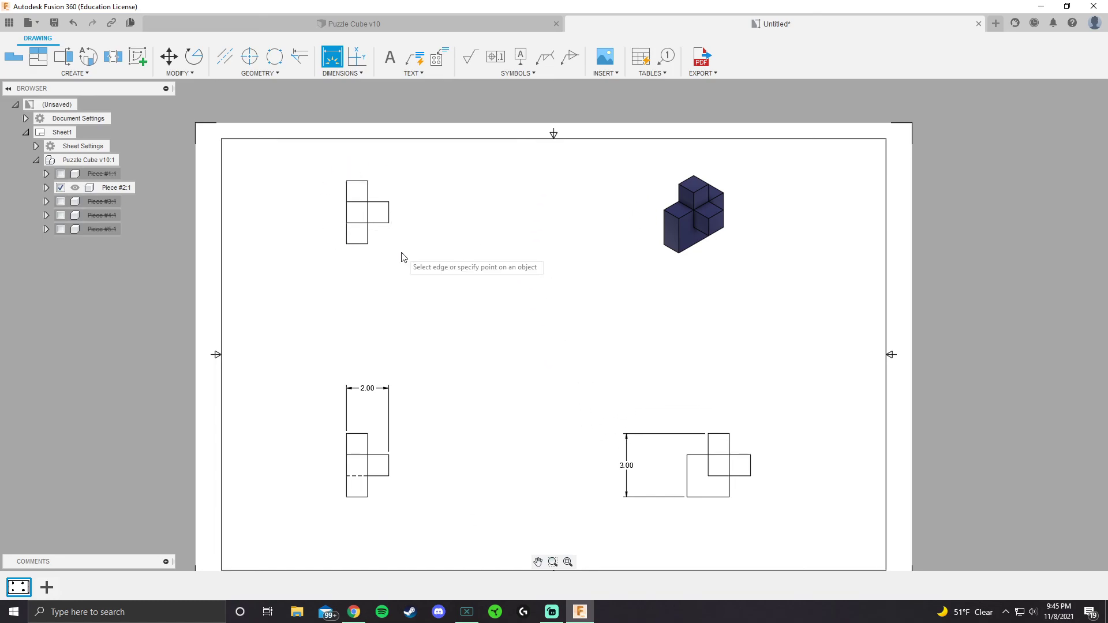
scroll(421, 242, "down", 5)
scroll(396, 223, "up", 10)
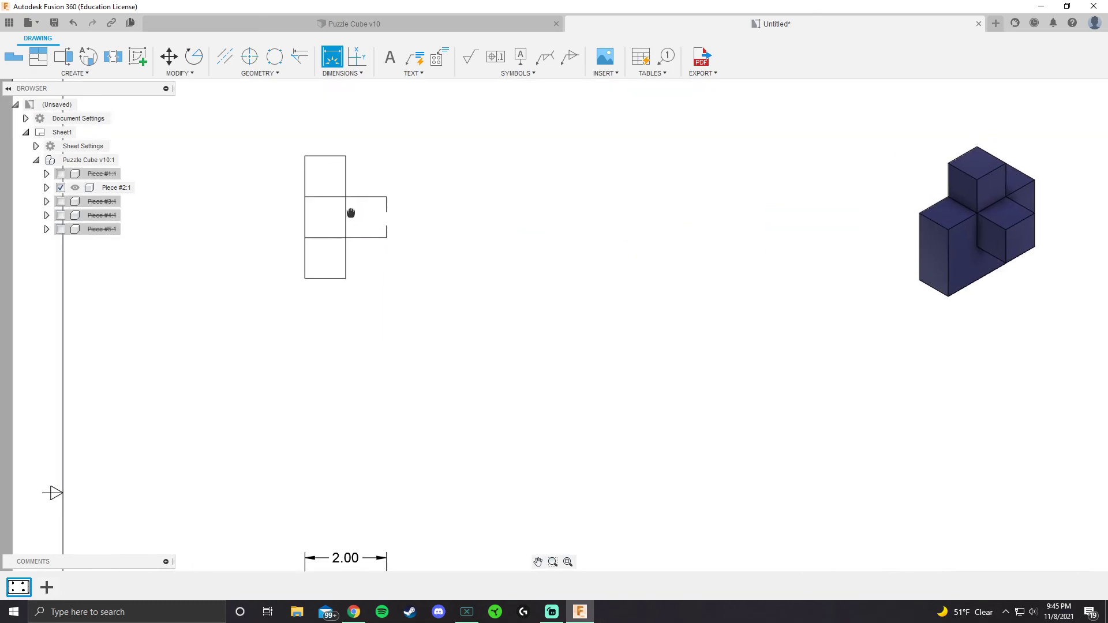
middle_click_drag(351, 213, 365, 210)
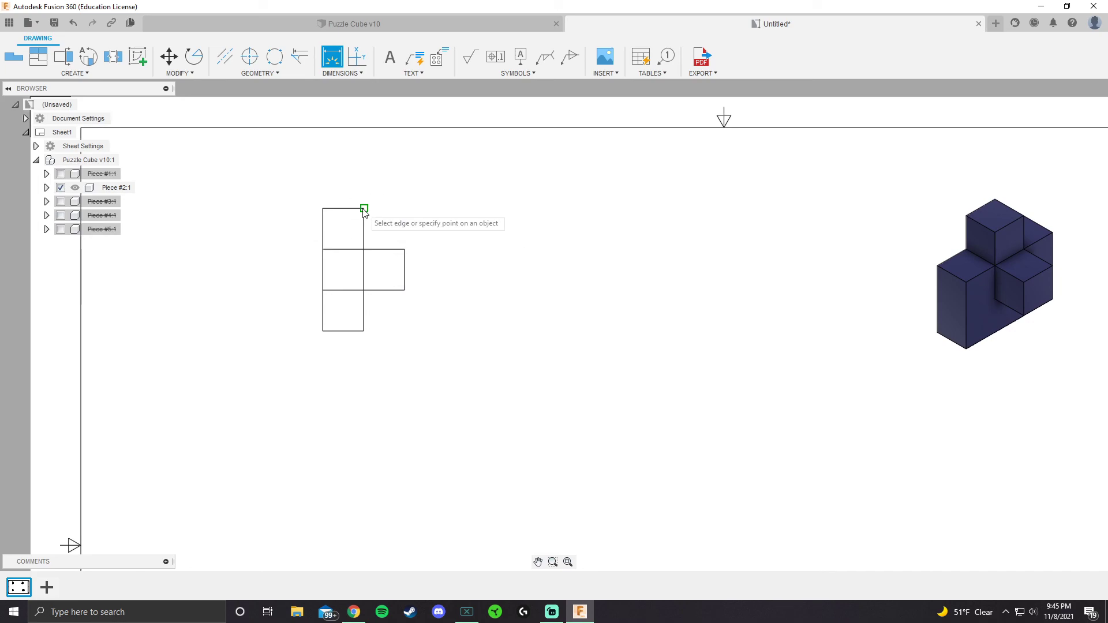
left_click(363, 209)
left_click(363, 331)
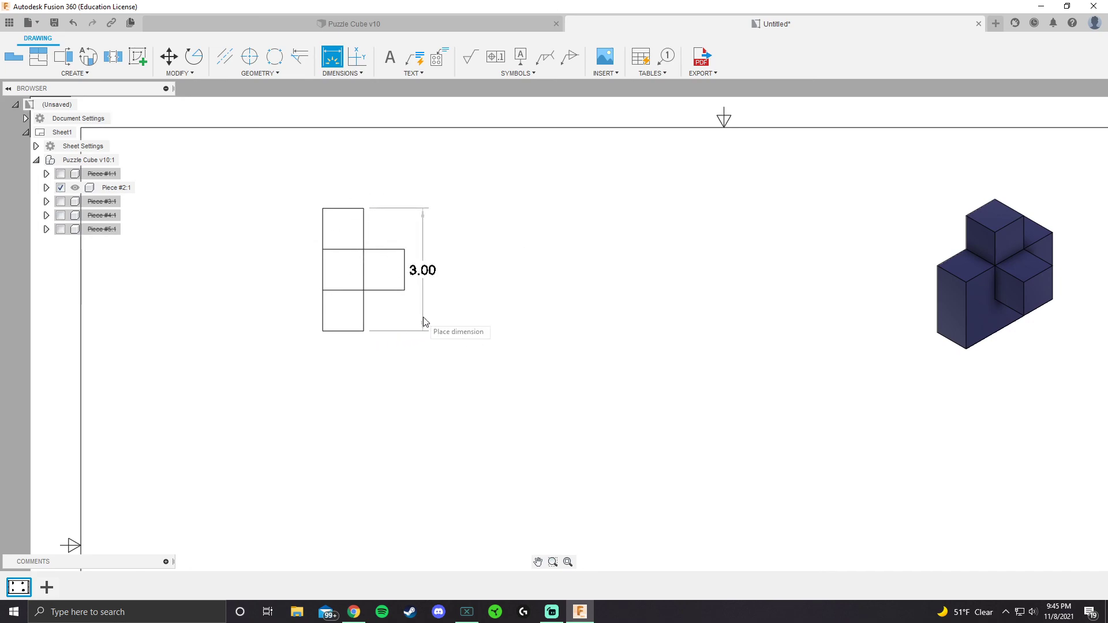
left_click(508, 310)
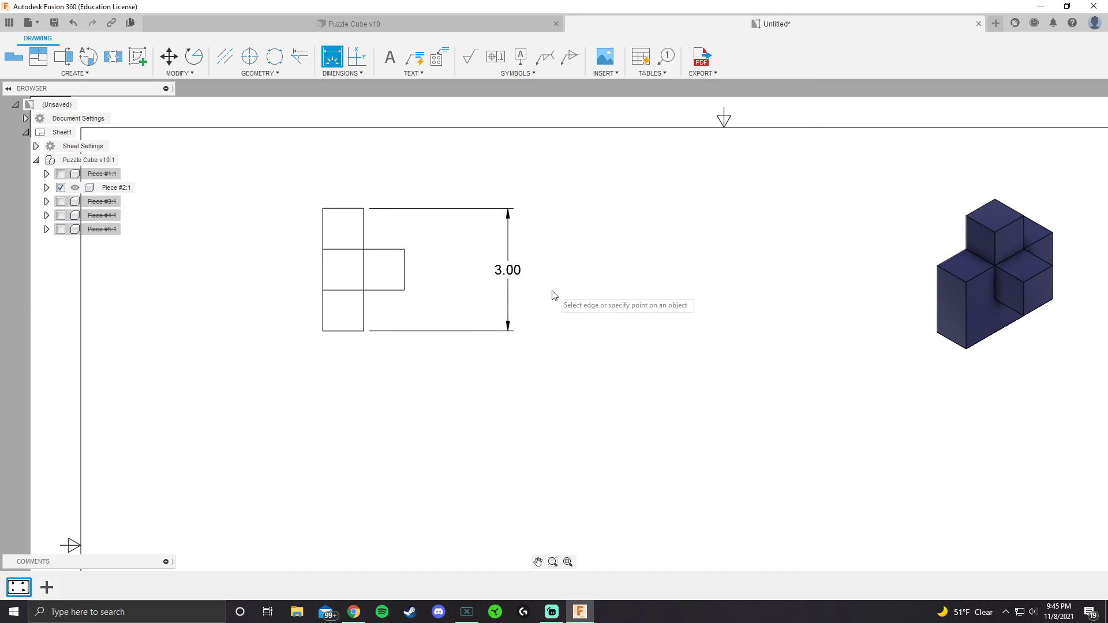
scroll(505, 280, "up", 3)
scroll(509, 291, "down", 5)
key("Escape")
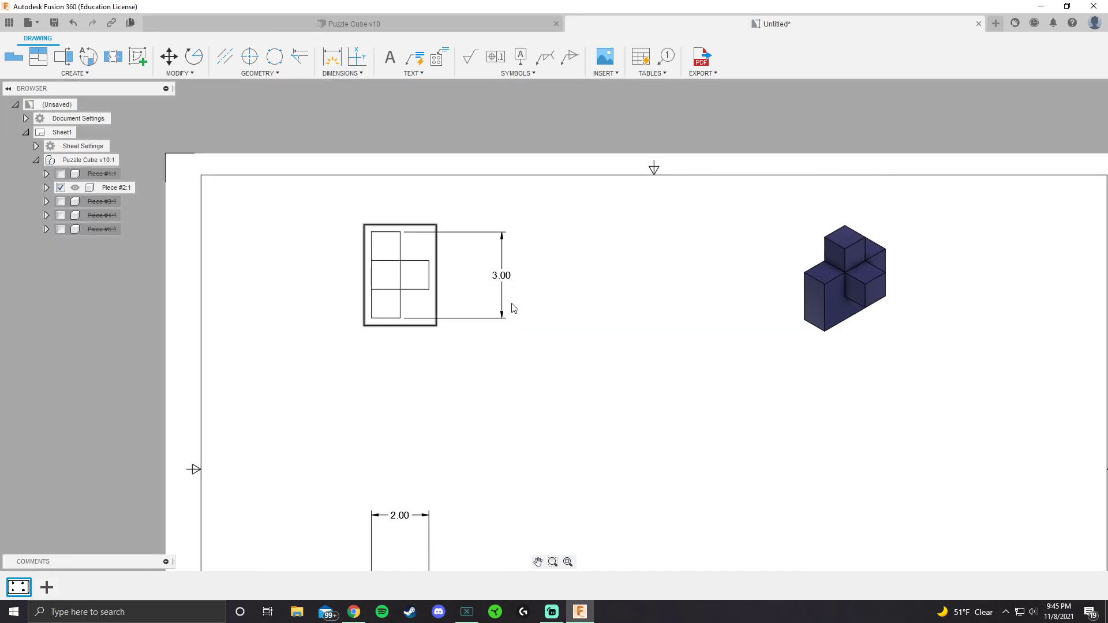
scroll(571, 363, "down", 5)
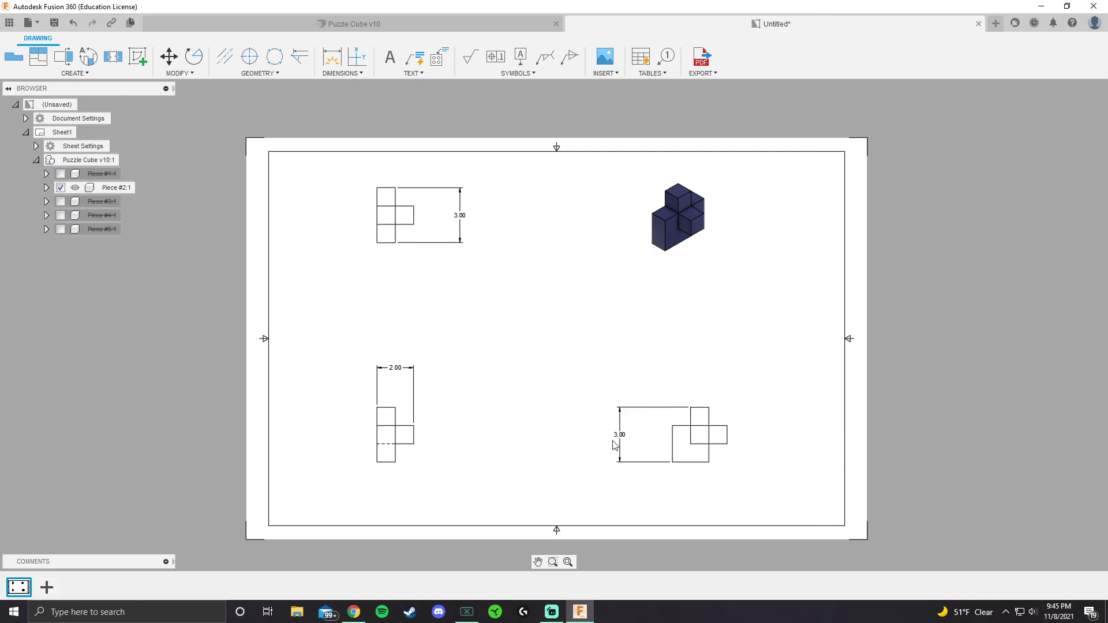